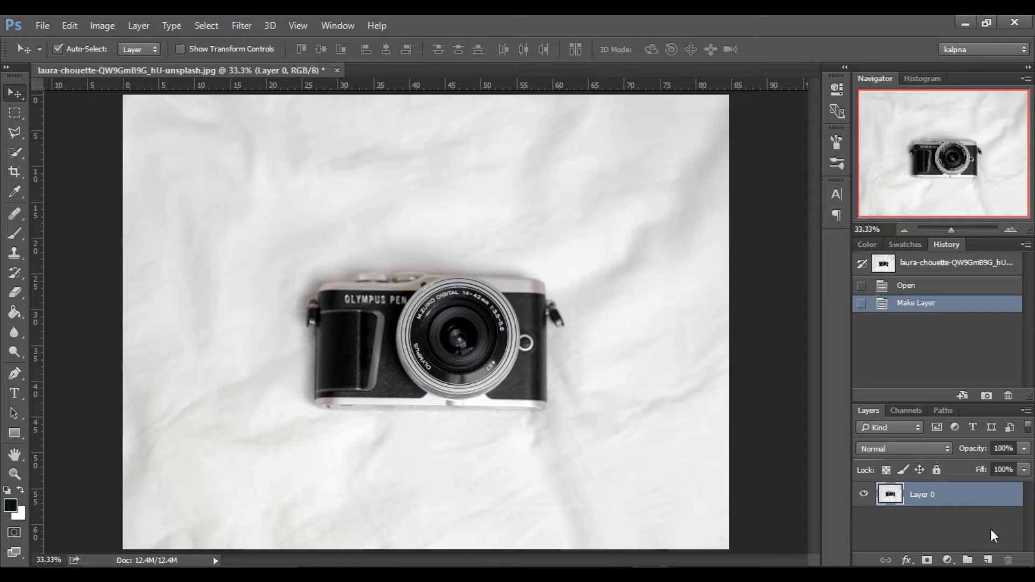
Duplicate Layer 0 and set up the Pen tool in Path mode.
{"action": "left_click_drag", "start_coordinate": [978, 501], "coordinate": [988, 561]}
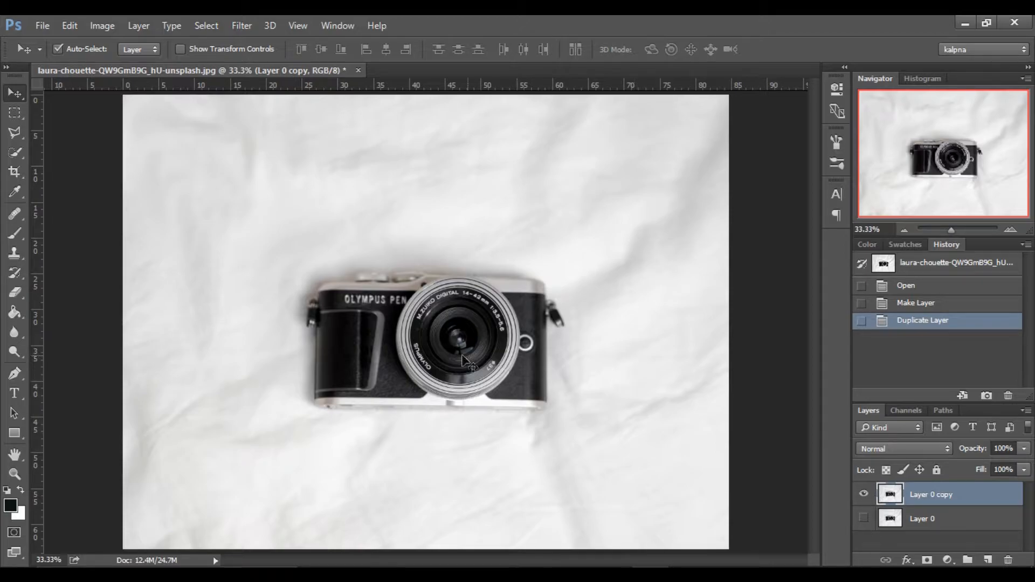
{"action": "left_click", "coordinate": [16, 378]}
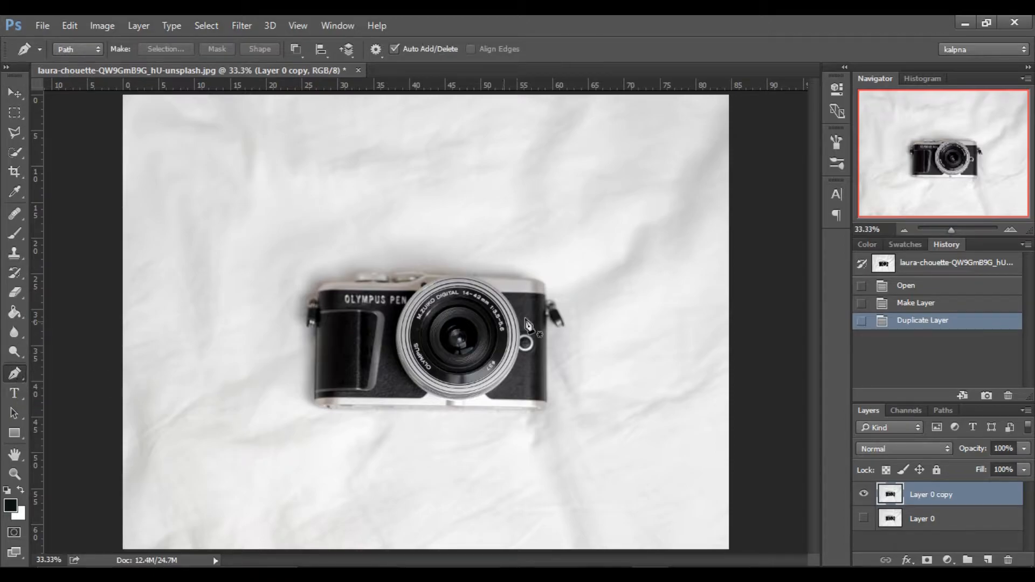
{"action": "key", "text": "ctrl+z"}
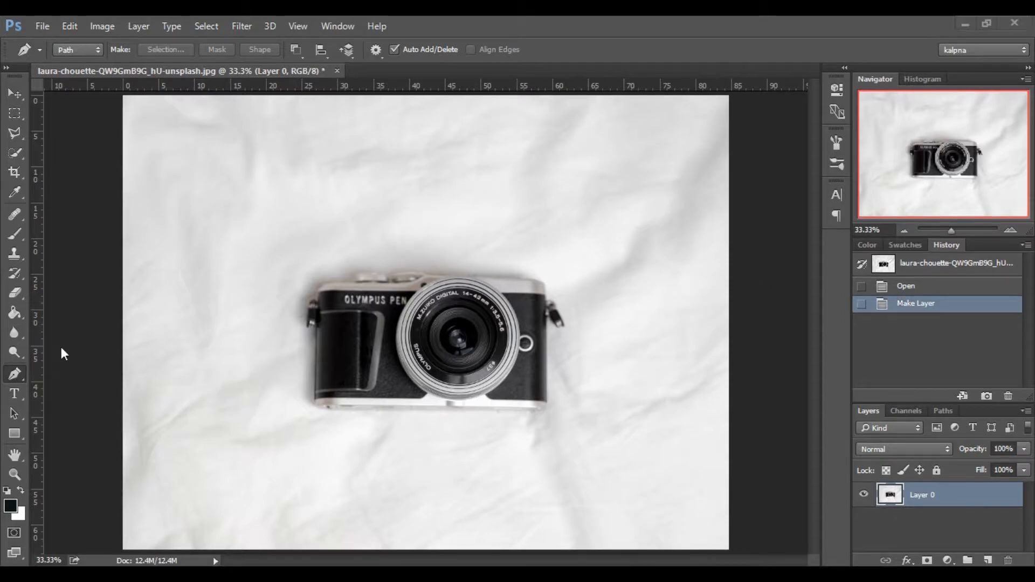
{"action": "left_click", "coordinate": [95, 50]}
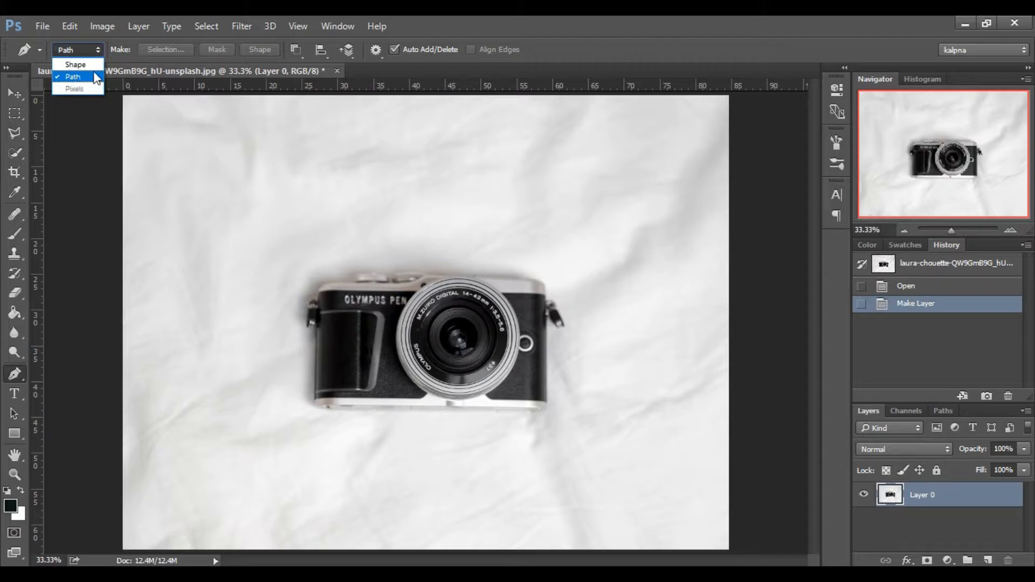
{"action": "left_click", "coordinate": [94, 78]}
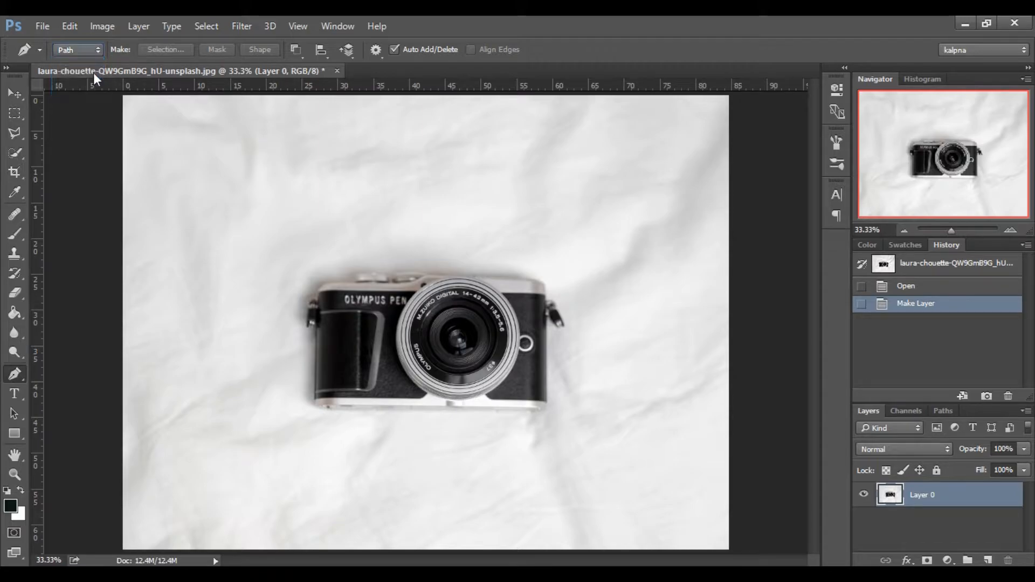
{"action": "key", "text": "ctrl+j"}
Start a Pen path along the camera's top edge and curve it around the upper-right corner.
{"action": "left_click", "coordinate": [1010, 229]}
{"action": "left_click_drag", "start_coordinate": [984, 176], "coordinate": [984, 178]}
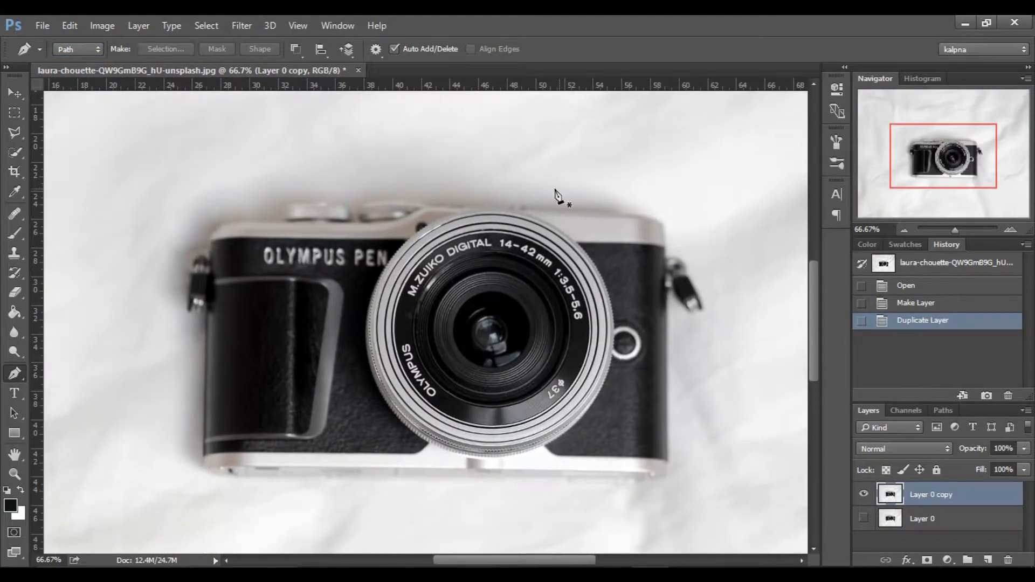
{"action": "left_click", "coordinate": [441, 205]}
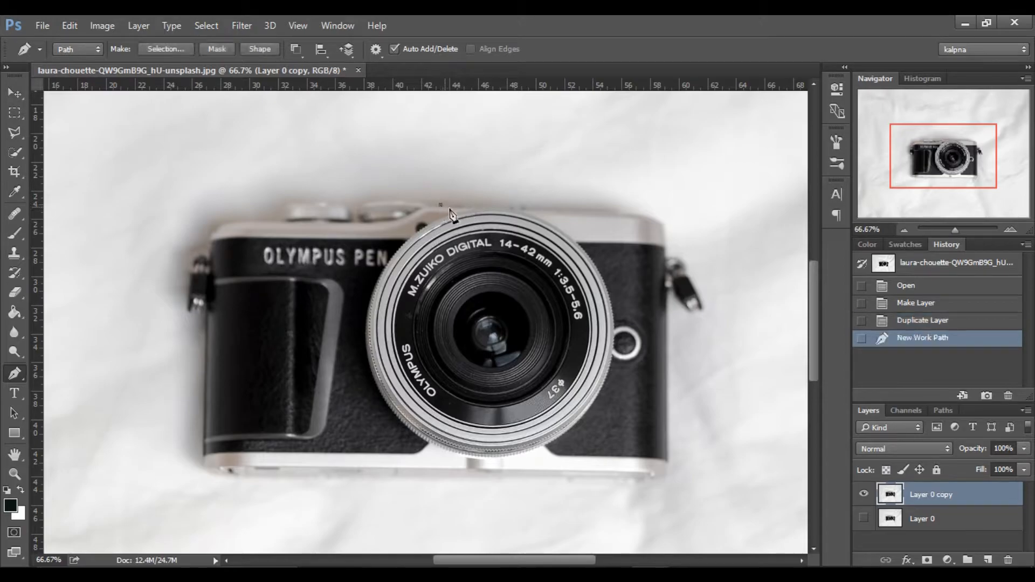
{"action": "left_click", "coordinate": [644, 214]}
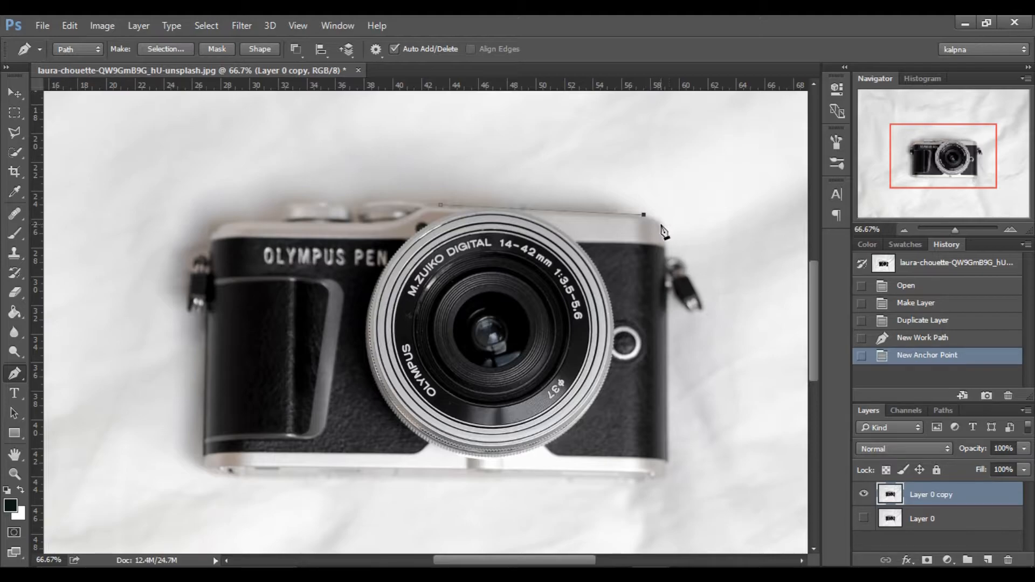
{"action": "left_click_drag", "start_coordinate": [663, 224], "coordinate": [672, 242]}
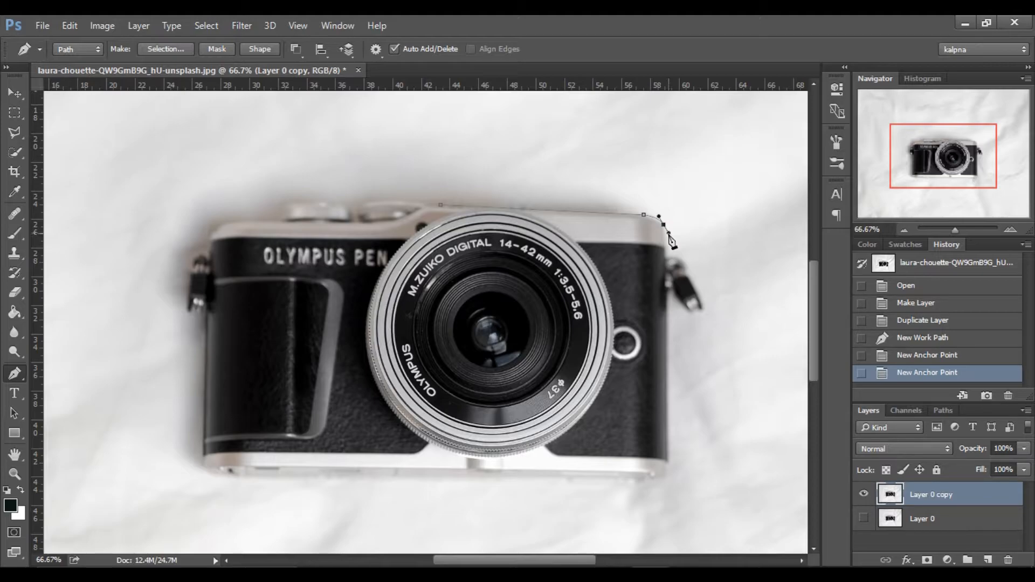
{"action": "left_click", "coordinate": [664, 264]}
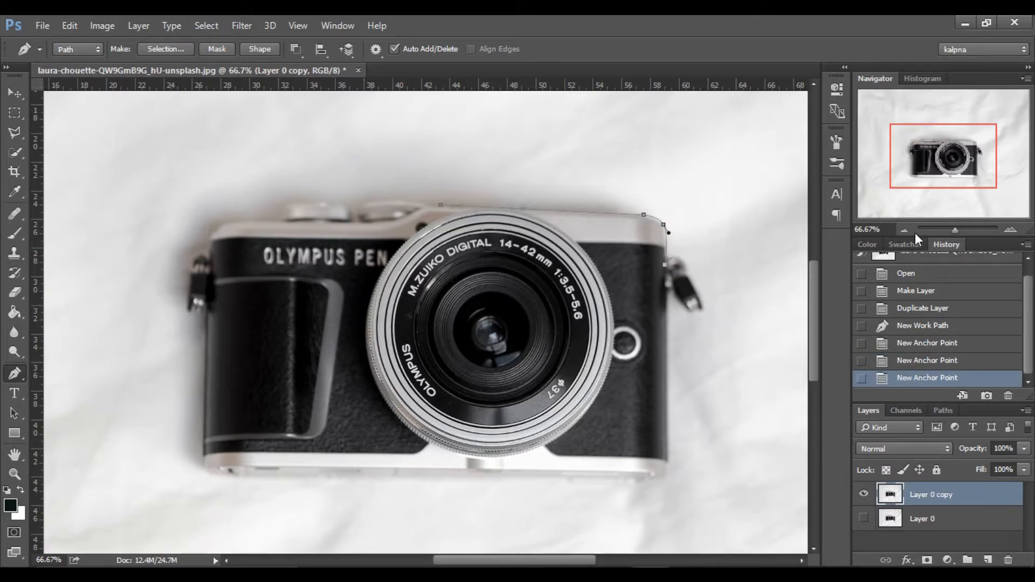
Undo the last anchor point, remove the corner point's outgoing handle, and extend the path straight down to the right strap lug.
{"action": "left_click", "coordinate": [1009, 229]}
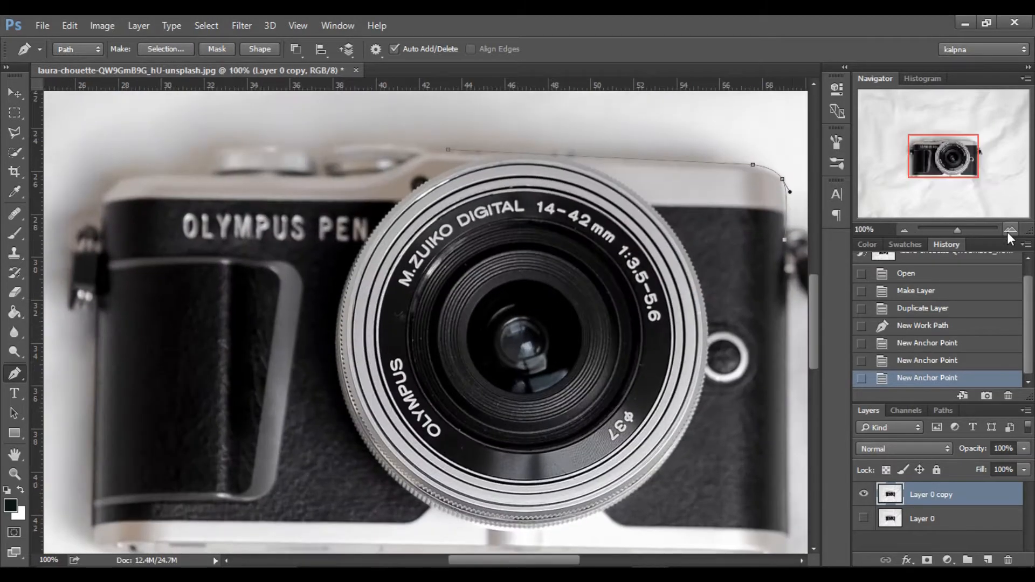
{"action": "left_click", "coordinate": [966, 174]}
{"action": "left_click_drag", "start_coordinate": [965, 174], "coordinate": [964, 156]}
{"action": "key", "text": "ctrl+z"}
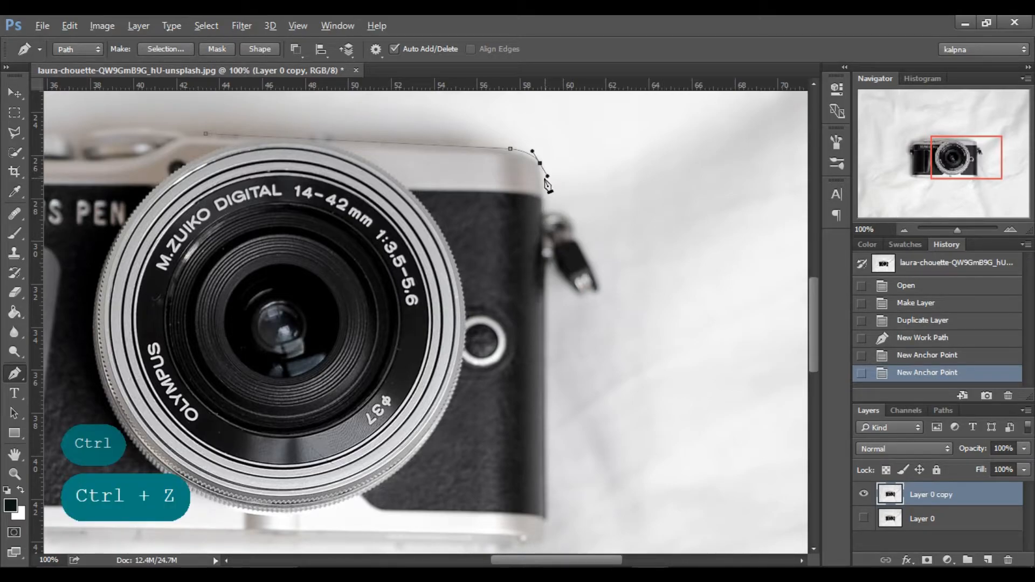
{"action": "left_click", "coordinate": [540, 162]}
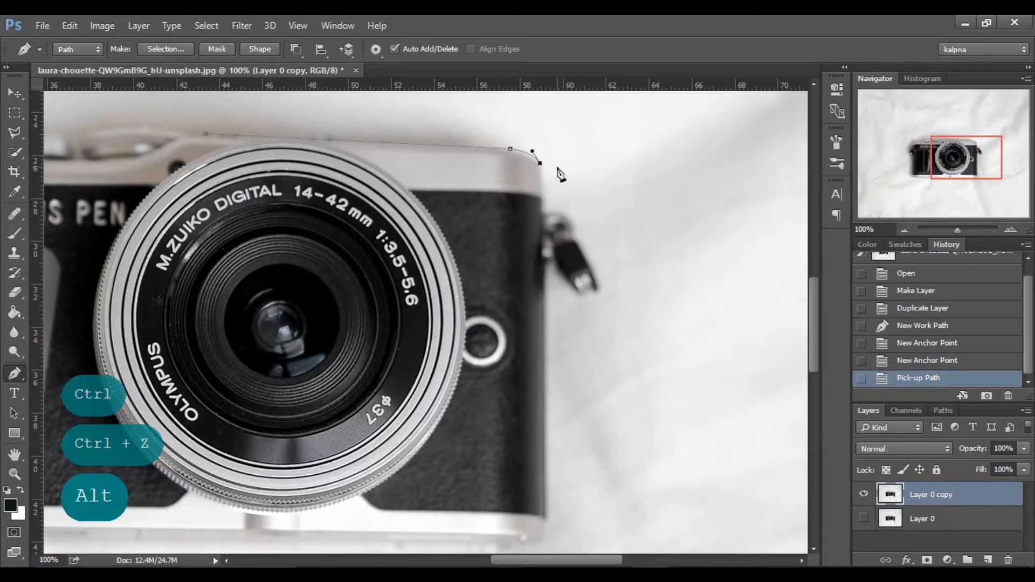
{"action": "left_click", "coordinate": [542, 217], "text": "alt"}
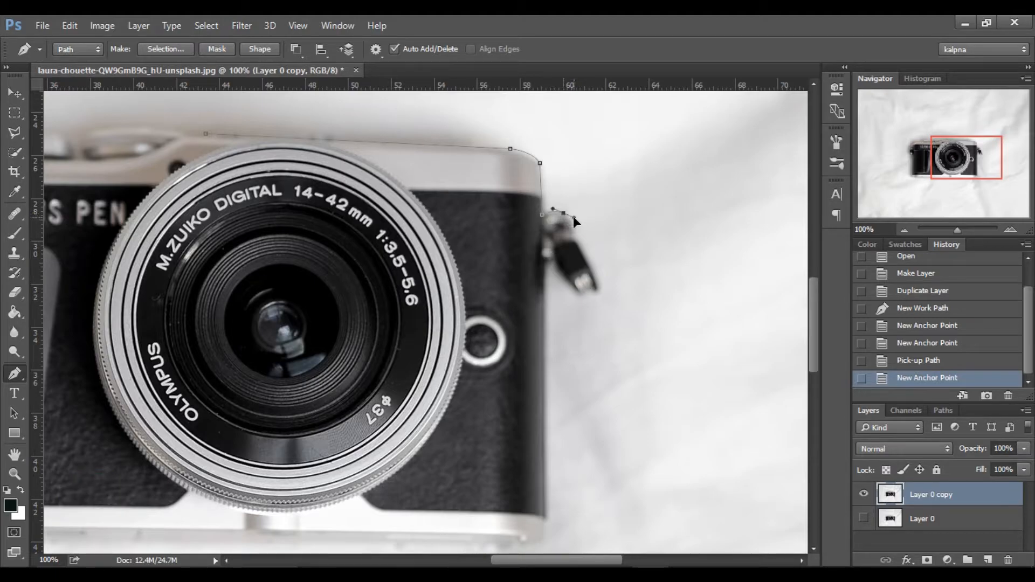
Trace the path around the right strap lug and its hanging clip back to the camera body.
{"action": "left_click_drag", "start_coordinate": [563, 214], "coordinate": [574, 217]}
{"action": "left_click", "coordinate": [573, 236]}
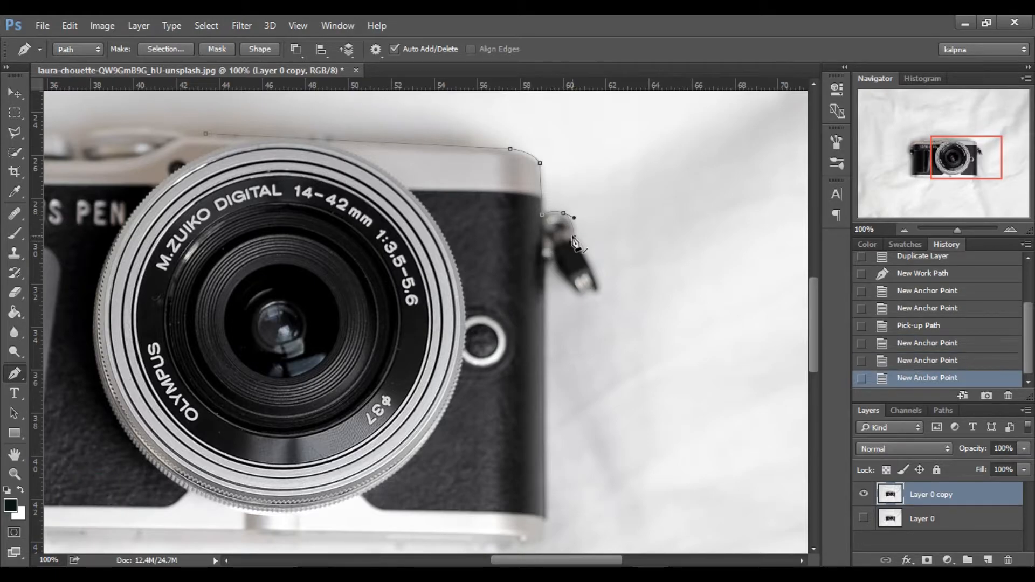
{"action": "key", "text": "ctrl+z"}
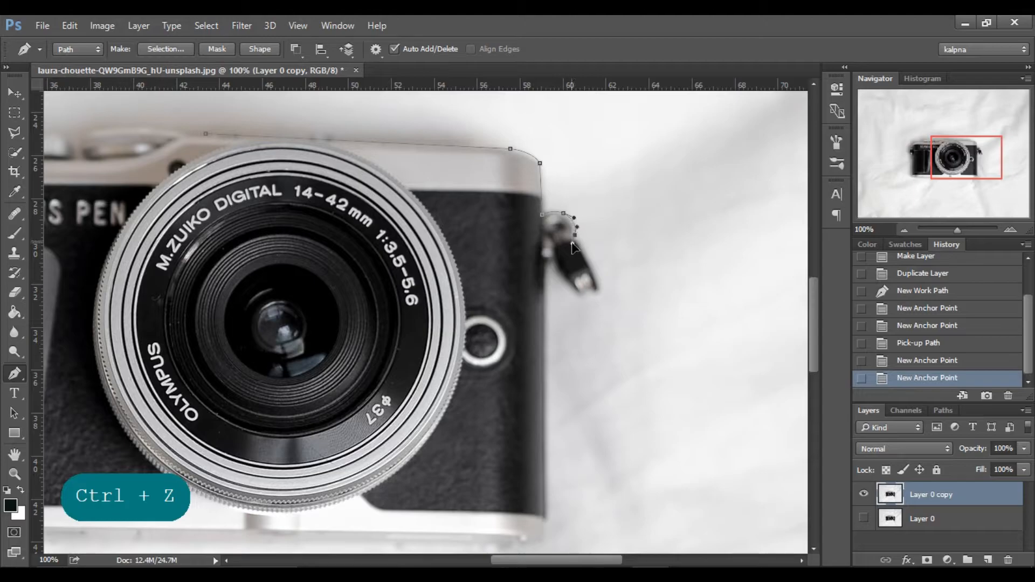
{"action": "left_click", "coordinate": [574, 242]}
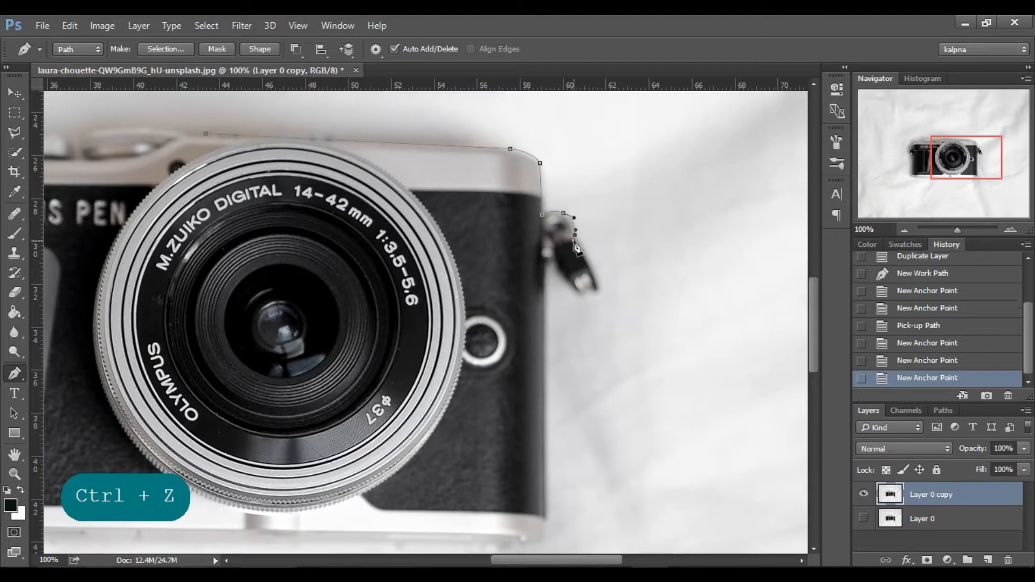
{"action": "left_click", "coordinate": [597, 287]}
{"action": "left_click", "coordinate": [597, 294]}
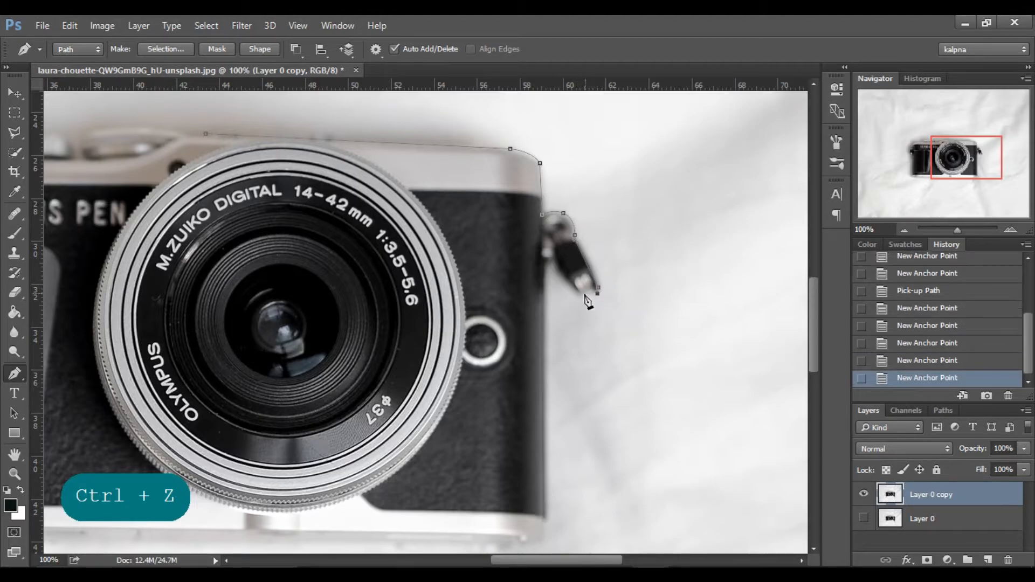
{"action": "left_click", "coordinate": [581, 298]}
{"action": "left_click", "coordinate": [558, 253]}
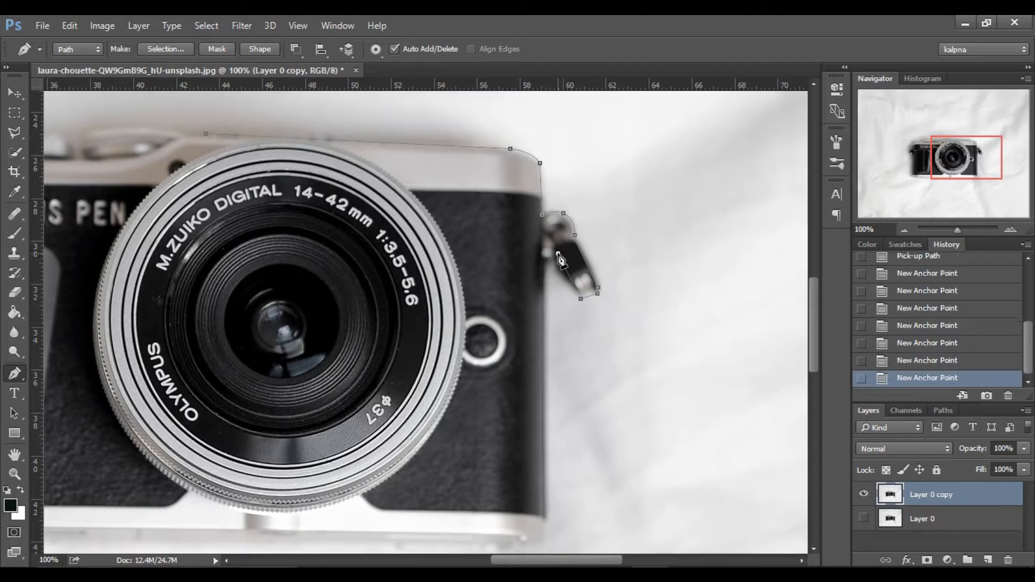
{"action": "left_click", "coordinate": [542, 262]}
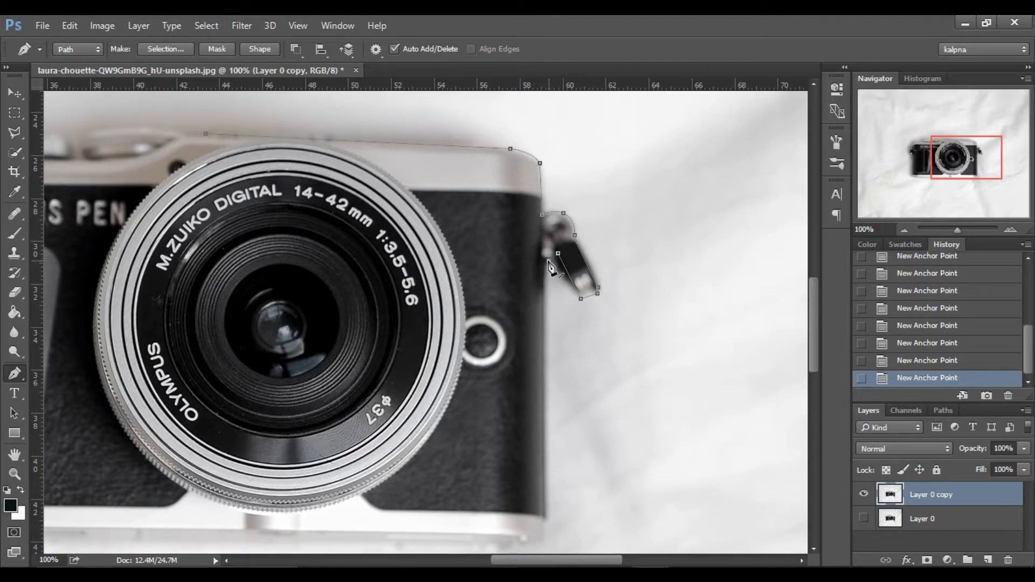
Continue the path down the camera's right side and around the protruding foot on its bottom edge.
{"action": "left_click", "coordinate": [546, 518]}
{"action": "key", "text": "space"}
{"action": "left_click_drag", "start_coordinate": [561, 469], "coordinate": [562, 350]}
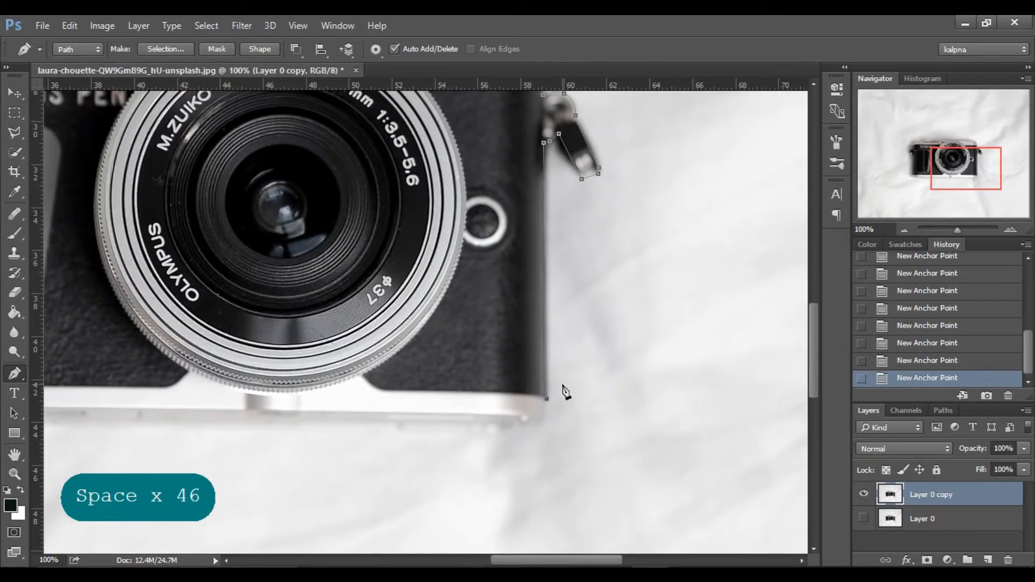
{"action": "left_click", "coordinate": [521, 424]}
{"action": "left_click", "coordinate": [510, 423]}
{"action": "left_click", "coordinate": [507, 433]}
{"action": "left_click", "coordinate": [401, 432]}
{"action": "left_click", "coordinate": [398, 424]}
Extend the path along the rest of the bottom edge, around the lower-left corner and up to the left strap lug.
{"action": "left_click_drag", "start_coordinate": [387, 454], "coordinate": [649, 472]}
{"action": "left_click", "coordinate": [279, 443]}
{"action": "left_click", "coordinate": [285, 441]}
{"action": "left_click", "coordinate": [155, 441]}
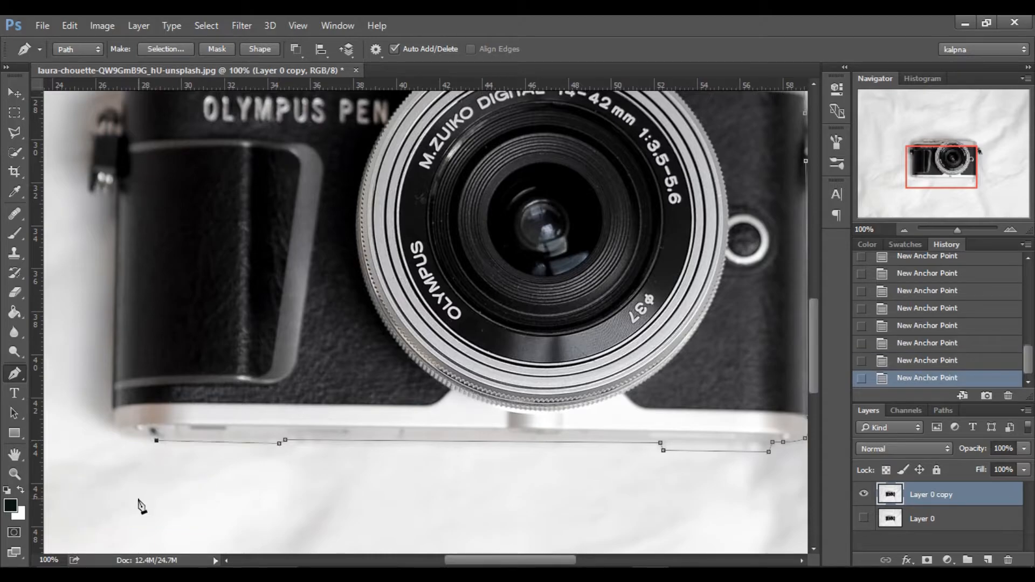
{"action": "left_click_drag", "start_coordinate": [114, 429], "coordinate": [108, 416]}
{"action": "left_click_drag", "start_coordinate": [112, 406], "coordinate": [111, 408]}
{"action": "left_click", "coordinate": [116, 190]}
Trace the path around the left strap lug with its clip back to the camera body.
{"action": "left_click_drag", "start_coordinate": [115, 191], "coordinate": [150, 336]}
{"action": "left_click", "coordinate": [141, 340]}
{"action": "left_click", "coordinate": [128, 340]}
{"action": "left_click", "coordinate": [122, 338]}
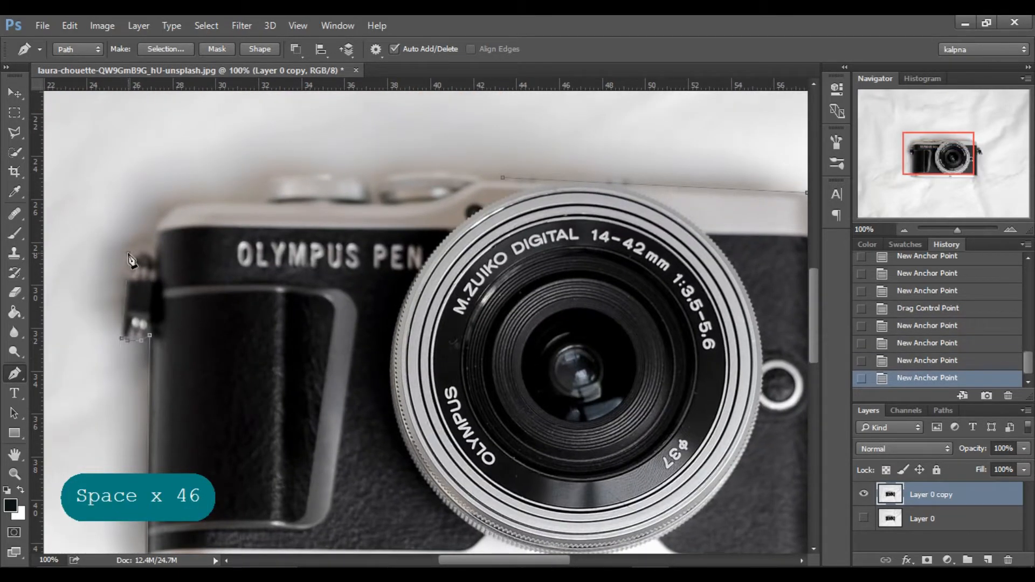
{"action": "left_click", "coordinate": [128, 254]}
{"action": "left_click", "coordinate": [142, 243]}
{"action": "left_click", "coordinate": [153, 251]}
Trace the camera's upper-left corner, reworking its last anchor points so the curve follows onto the top edge.
{"action": "left_click", "coordinate": [156, 228]}
{"action": "left_click", "coordinate": [167, 210]}
{"action": "left_click", "coordinate": [175, 206]}
{"action": "left_click", "coordinate": [200, 208]}
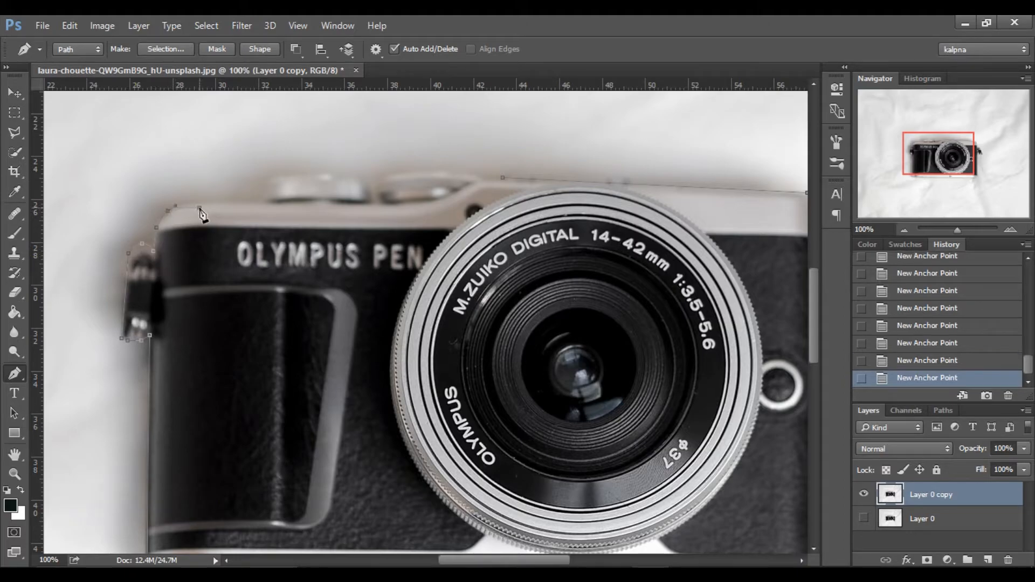
{"action": "key", "text": "ctrl+z"}
{"action": "left_click", "coordinate": [169, 211], "text": "ctrl+alt"}
{"action": "left_click", "coordinate": [168, 211]}
{"action": "left_click", "coordinate": [168, 211], "text": "alt"}
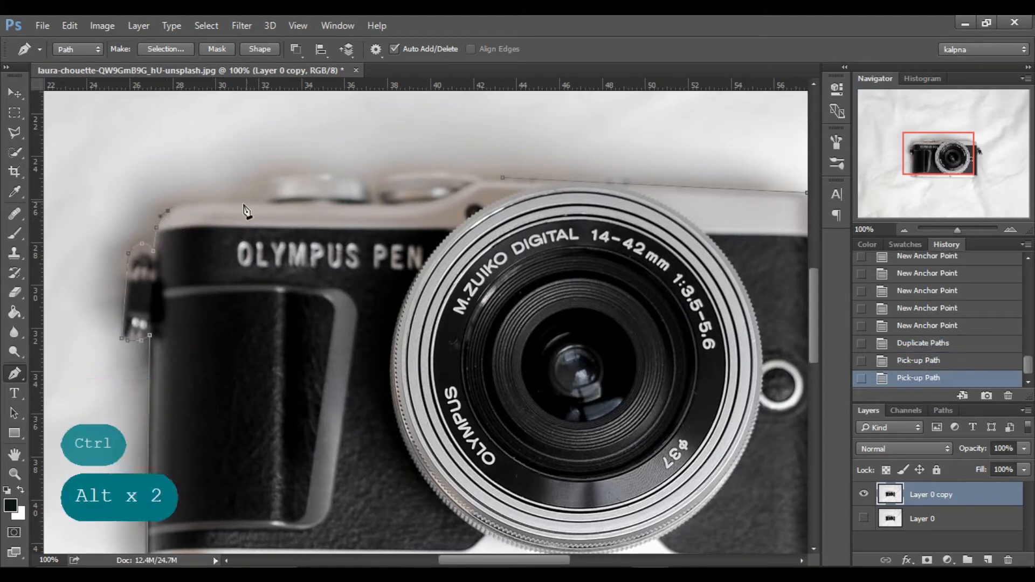
{"action": "left_click_drag", "start_coordinate": [188, 203], "coordinate": [199, 203]}
{"action": "left_click", "coordinate": [188, 203], "text": "alt"}
Continue the path along the top edge and around the first raised dial.
{"action": "left_click", "coordinate": [260, 200]}
{"action": "left_click_drag", "start_coordinate": [274, 180], "coordinate": [281, 175]}
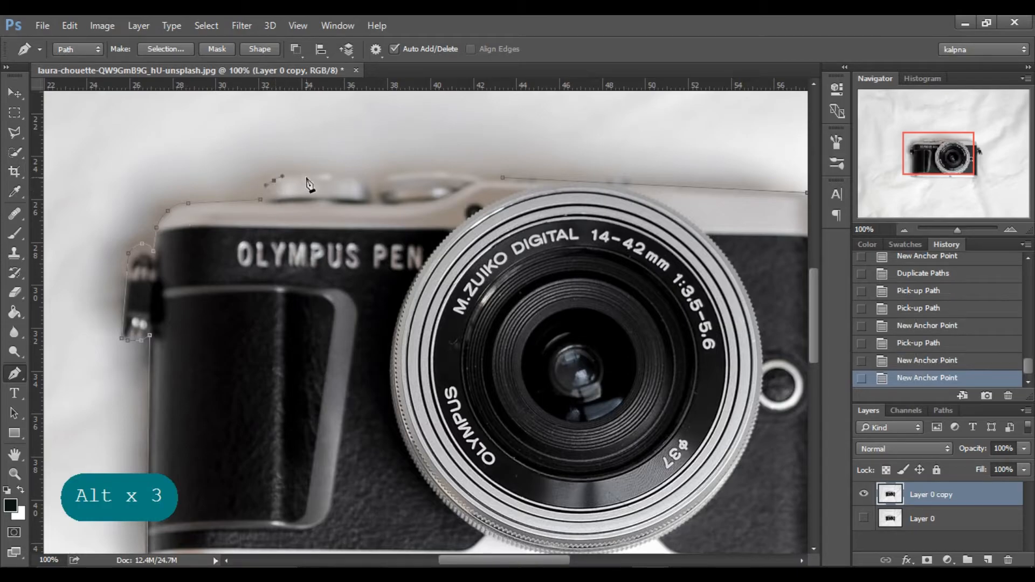
{"action": "left_click", "coordinate": [274, 180], "text": "alt"}
{"action": "left_click_drag", "start_coordinate": [357, 180], "coordinate": [371, 200]}
Trace around the second raised dial and close the path at its starting anchor point.
{"action": "left_click", "coordinate": [379, 192]}
{"action": "left_click", "coordinate": [382, 181]}
{"action": "left_click_drag", "start_coordinate": [436, 172], "coordinate": [502, 191]}
{"action": "left_click", "coordinate": [436, 172], "text": "alt"}
{"action": "left_click", "coordinate": [484, 180], "text": "alt"}
{"action": "left_click", "coordinate": [485, 179], "text": "alt"}
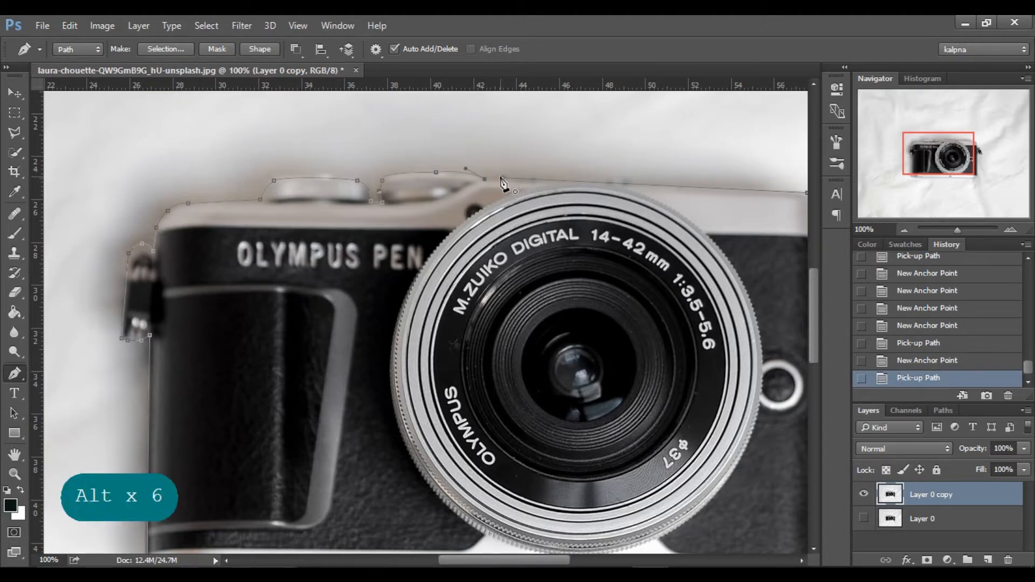
{"action": "left_click", "coordinate": [502, 179]}
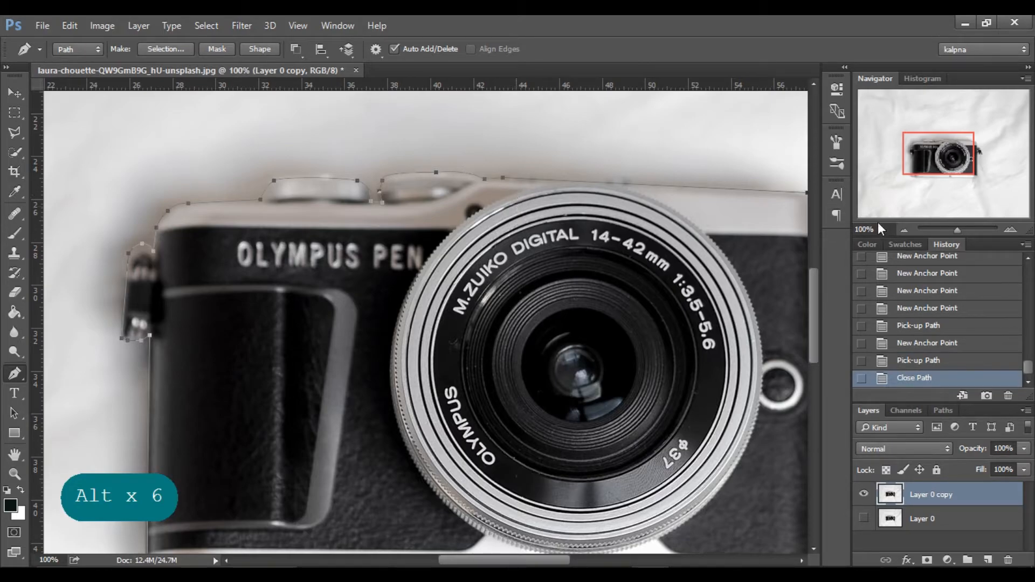
Convert the work path into a new anti-aliased selection with a 1-pixel feather radius.
{"action": "left_click", "coordinate": [906, 232]}
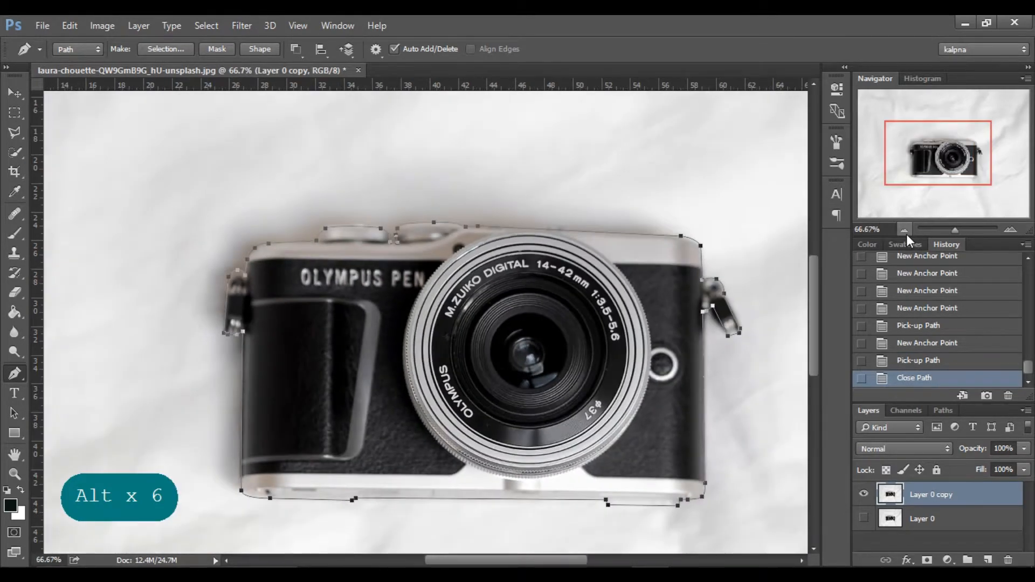
{"action": "left_click", "coordinate": [941, 412]}
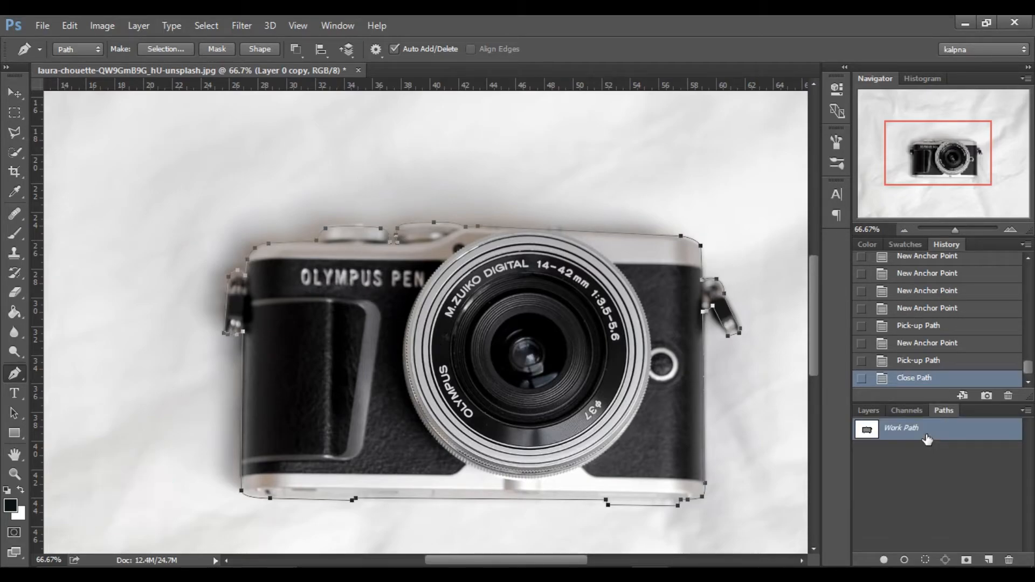
{"action": "right_click", "coordinate": [927, 438]}
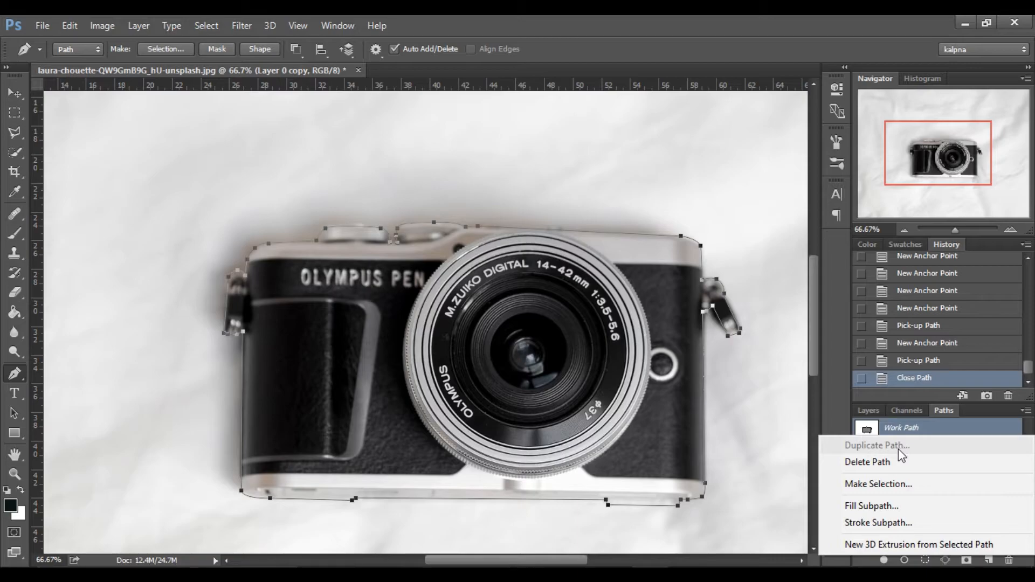
{"action": "left_click", "coordinate": [901, 488]}
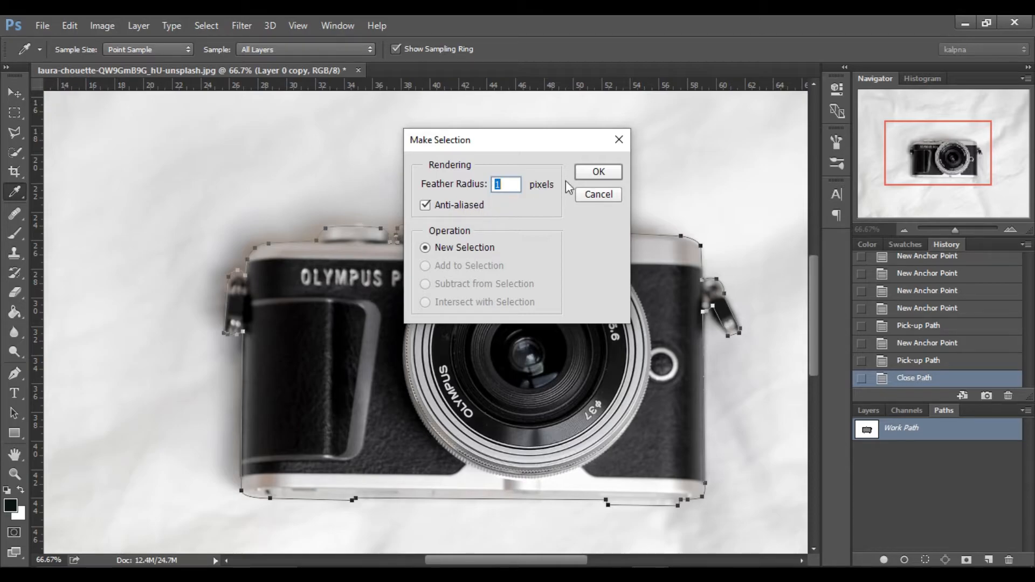
{"action": "left_click", "coordinate": [584, 172]}
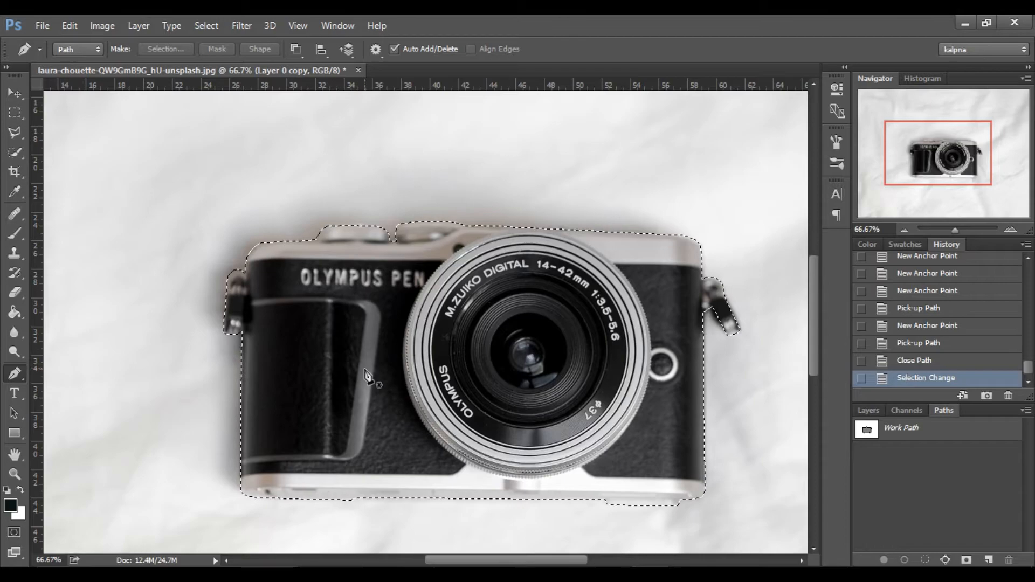
Add a layer mask to Layer 0 copy that hides the selected camera.
{"action": "left_click", "coordinate": [868, 411]}
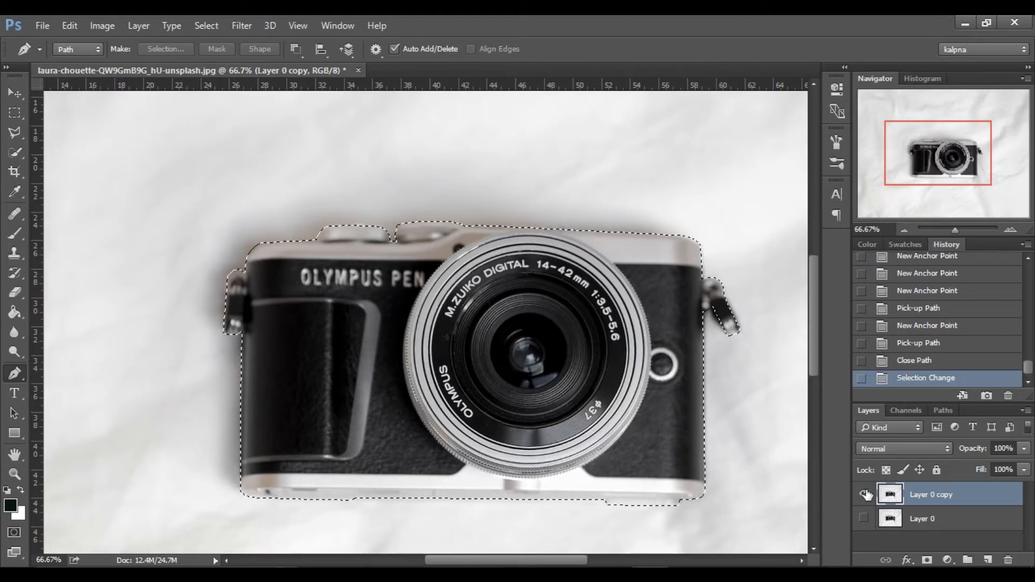
{"action": "left_click", "coordinate": [927, 560], "text": "alt"}
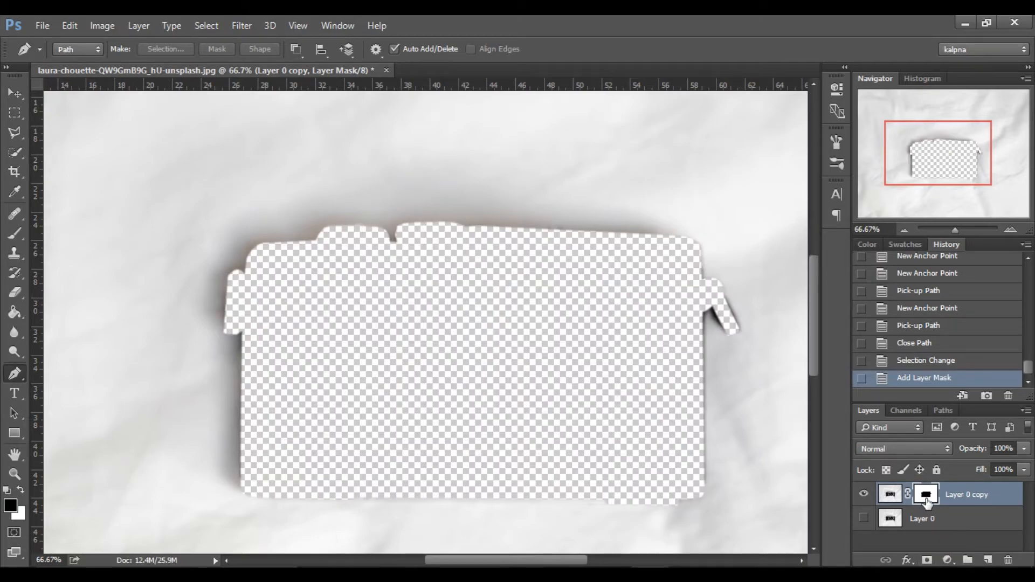
Invert the layer mask of Layer 0 copy so that only the camera shows.
{"action": "left_click_drag", "start_coordinate": [925, 498], "coordinate": [925, 502]}
{"action": "key", "text": "ctrl+i"}
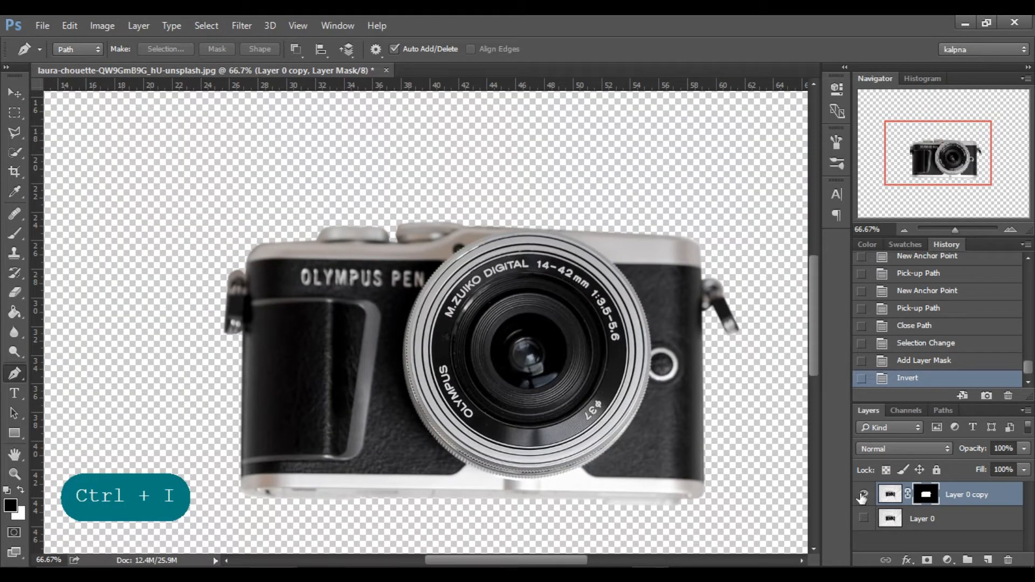
{"action": "left_click", "coordinate": [904, 229]}
{"action": "left_click", "coordinate": [904, 229]}
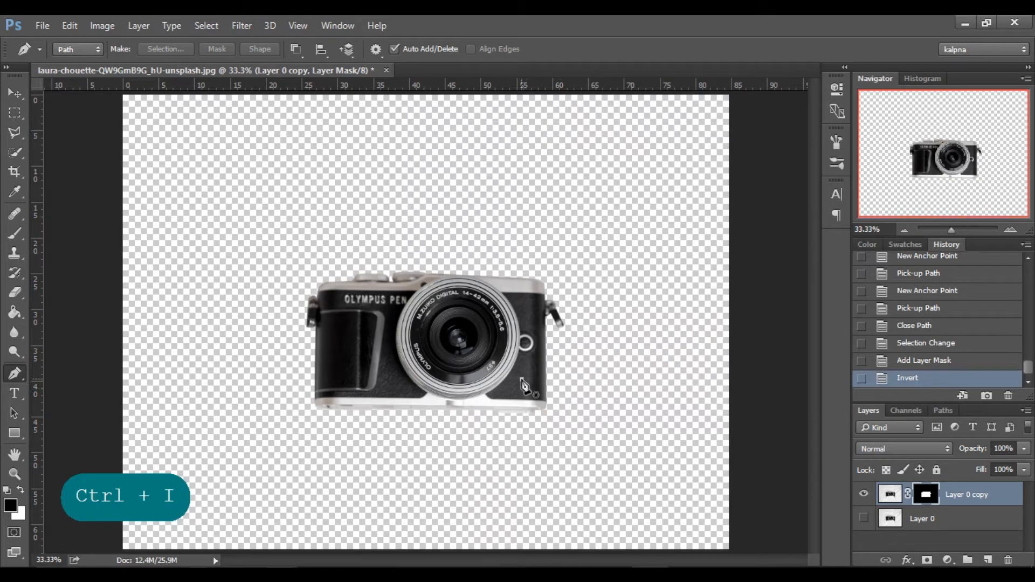
{"action": "left_click", "coordinate": [522, 383]}
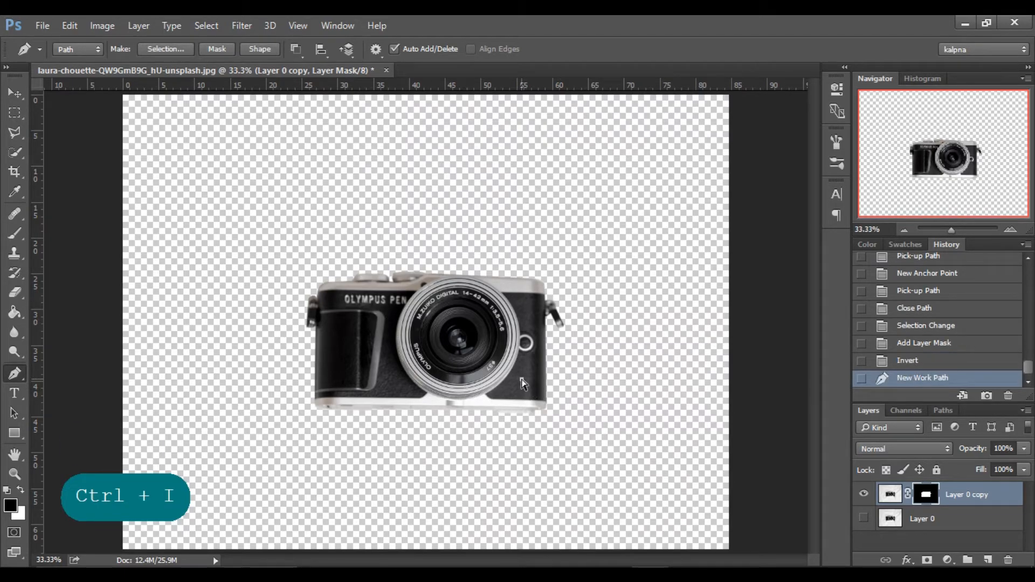
{"action": "key", "text": "ctrl+z"}
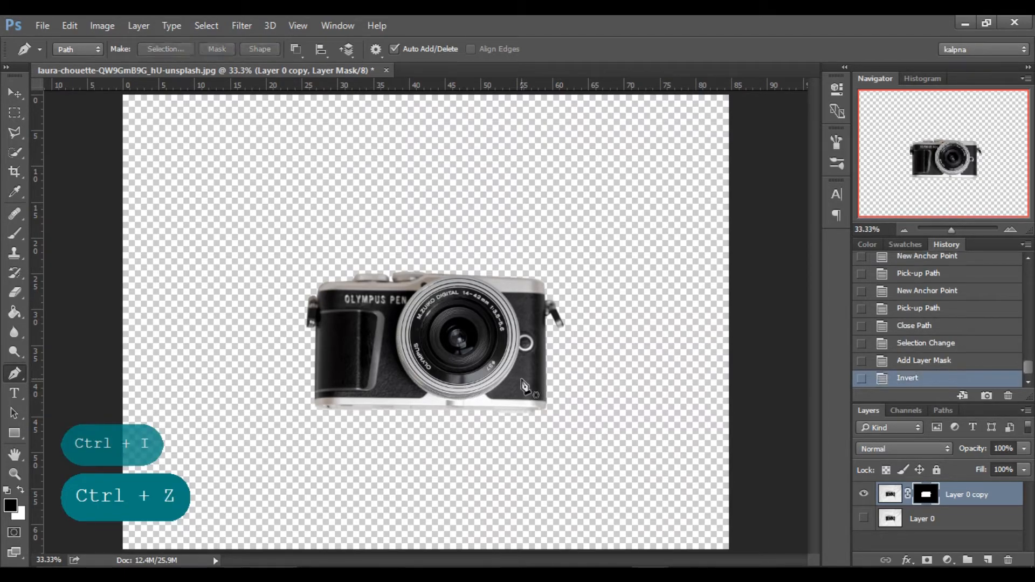
Create a new empty layer and place it between Layer 0 copy and Layer 0.
{"action": "left_click", "coordinate": [15, 94]}
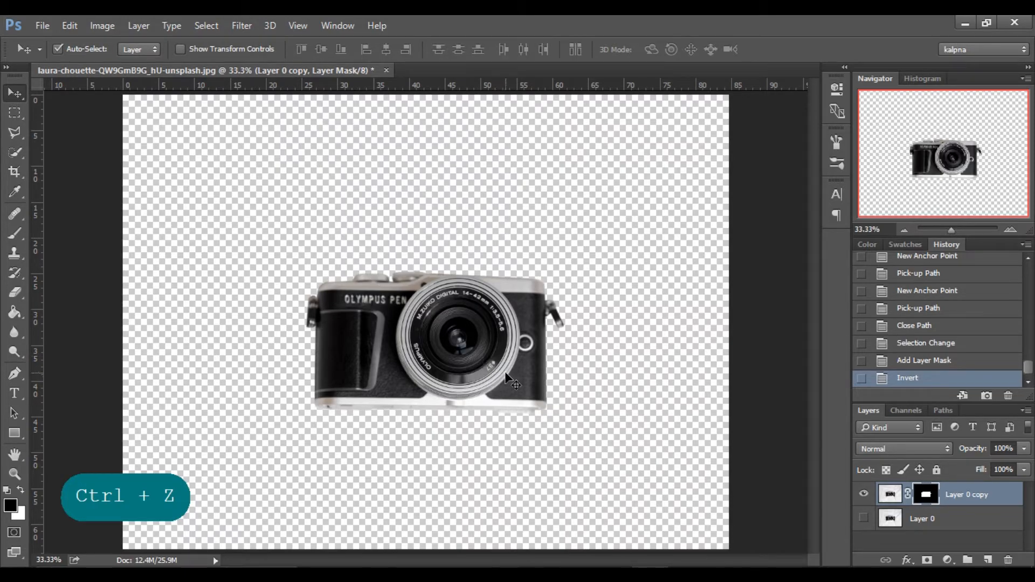
{"action": "left_click", "coordinate": [884, 495]}
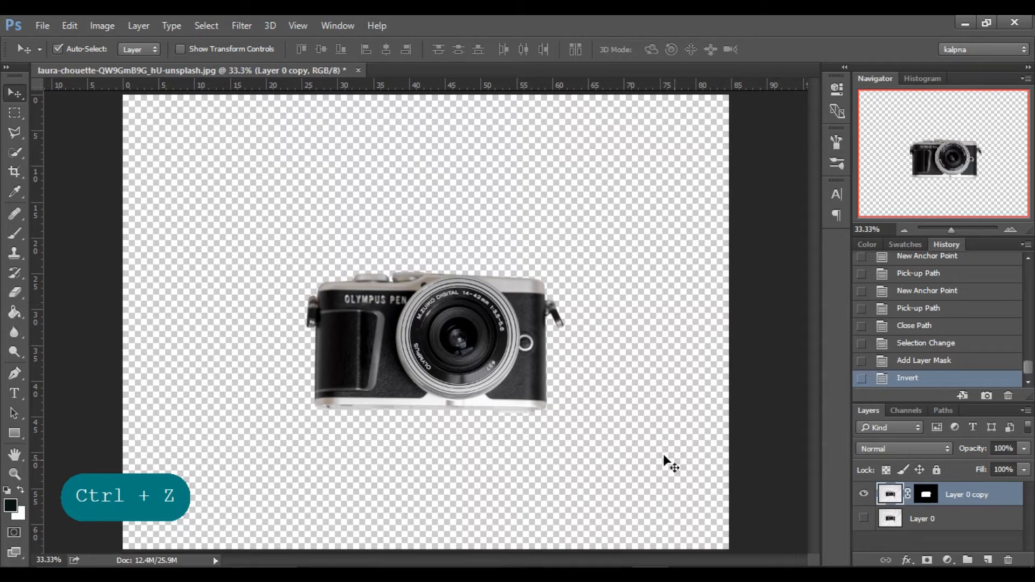
{"action": "left_click", "coordinate": [992, 562]}
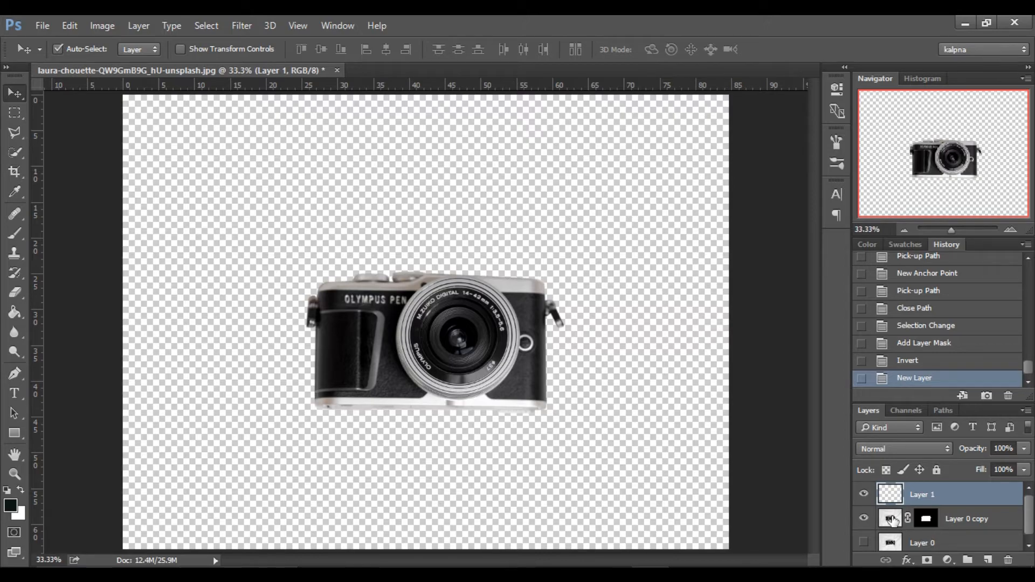
{"action": "left_click_drag", "start_coordinate": [927, 494], "coordinate": [952, 535]}
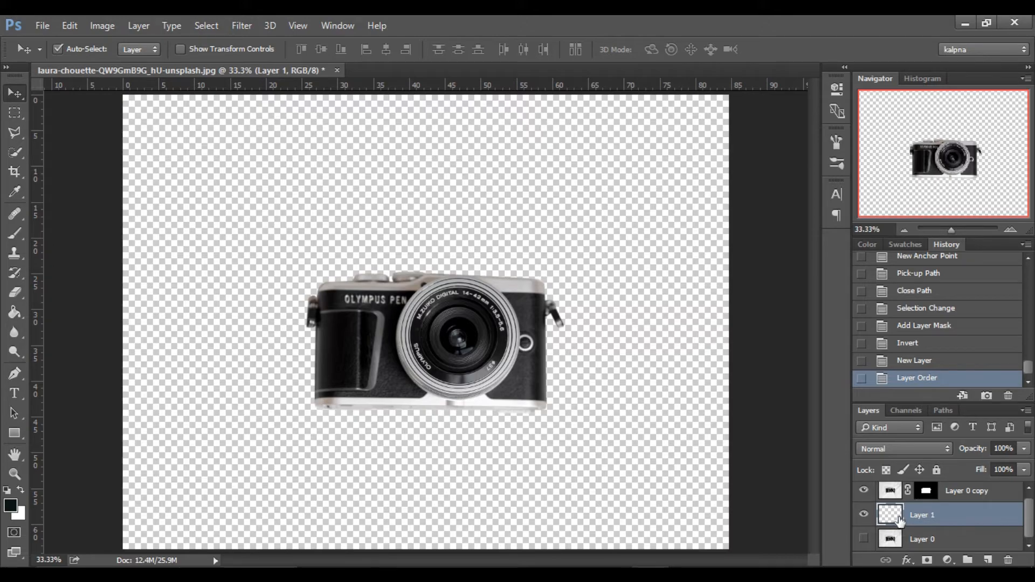
Add a pale teal Solid Color fill layer as the background behind the camera.
{"action": "left_click", "coordinate": [944, 559]}
{"action": "left_click", "coordinate": [934, 232]}
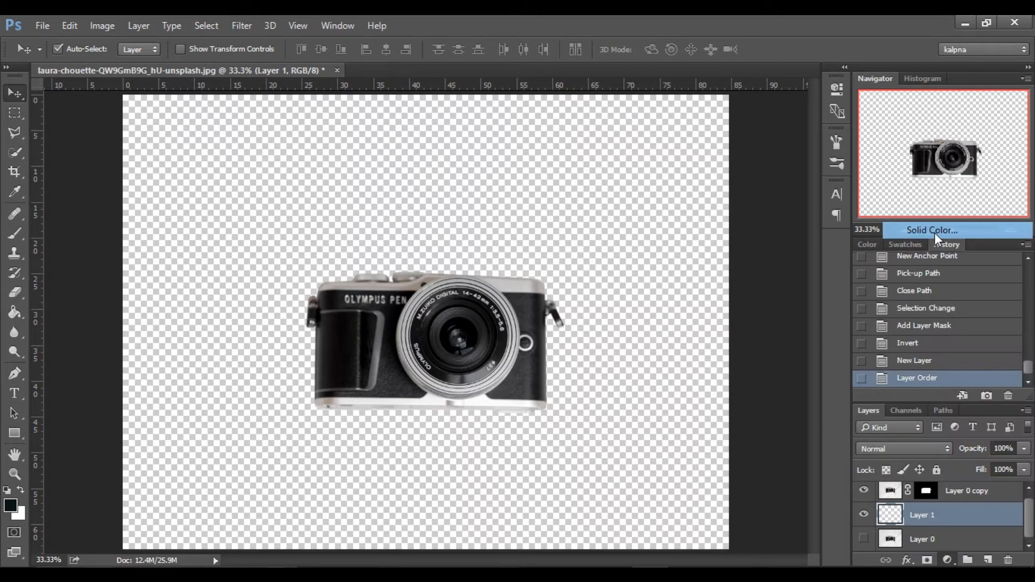
{"action": "left_click", "coordinate": [653, 324]}
{"action": "left_click", "coordinate": [880, 232]}
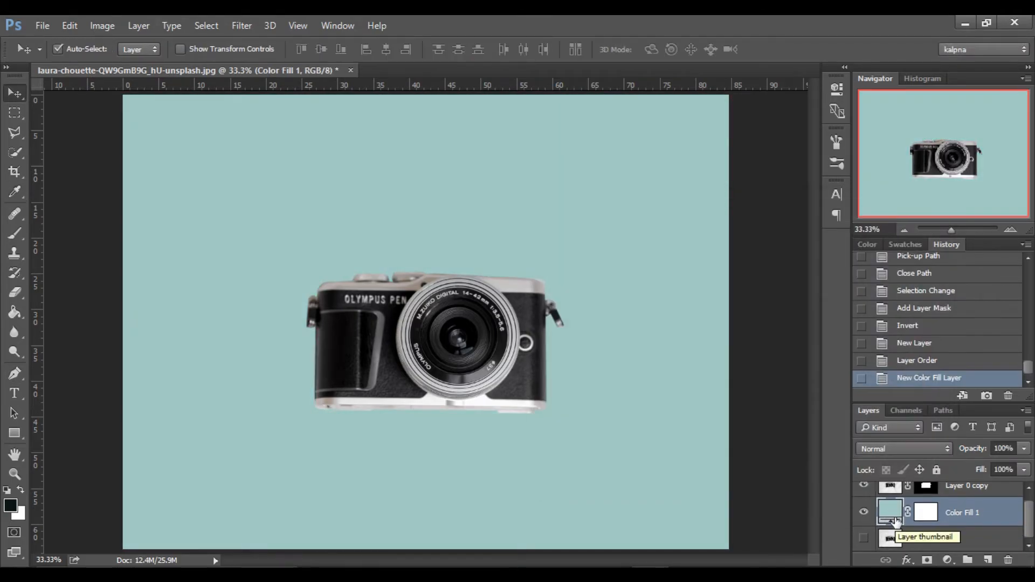
Change the background fill layer's color to pink.
{"action": "double_click", "coordinate": [890, 512]}
{"action": "left_click_drag", "start_coordinate": [757, 303], "coordinate": [759, 249]}
{"action": "left_click", "coordinate": [884, 232]}
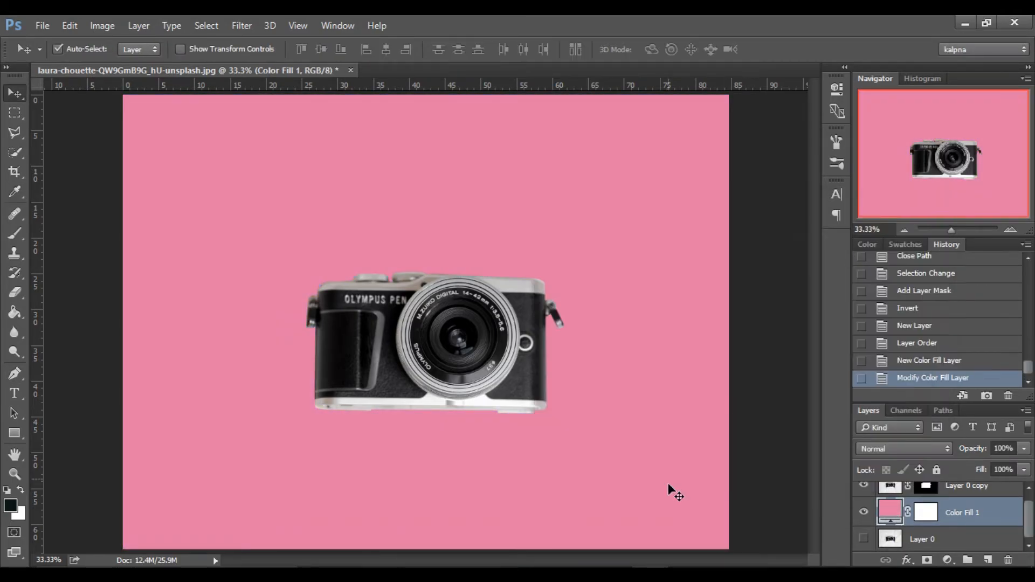
Inspect the cut-out's edges up close and recolor the background fill layer to mint green.
{"action": "scroll", "coordinate": [909, 526], "scroll_direction": "up", "scroll_amount": 1}
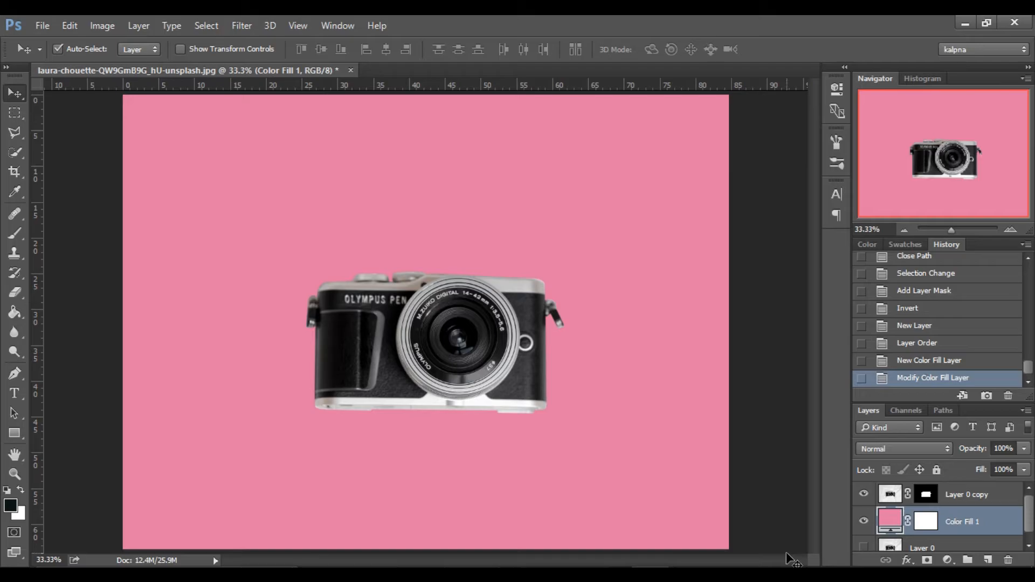
{"action": "left_click", "coordinate": [1007, 230]}
{"action": "left_click", "coordinate": [1008, 230]}
{"action": "left_click", "coordinate": [1008, 231]}
{"action": "left_click_drag", "start_coordinate": [961, 154], "coordinate": [909, 183]}
{"action": "left_click", "coordinate": [1010, 230]}
{"action": "left_click", "coordinate": [1012, 230]}
{"action": "left_click", "coordinate": [905, 229]}
{"action": "left_click", "coordinate": [906, 229]}
{"action": "left_click", "coordinate": [905, 229]}
{"action": "double_click", "coordinate": [884, 521]}
{"action": "left_click", "coordinate": [753, 346]}
{"action": "left_click", "coordinate": [866, 233]}
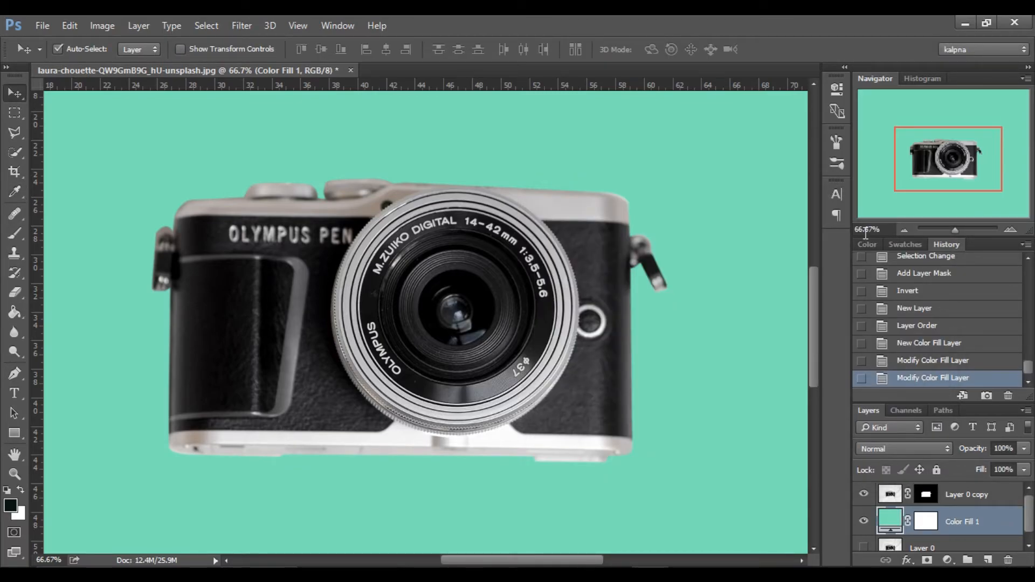
Try Merge Visible on Layer 0 copy and the fill layer, and toggle the merged layer's visibility off and on.
{"action": "left_click", "coordinate": [977, 499]}
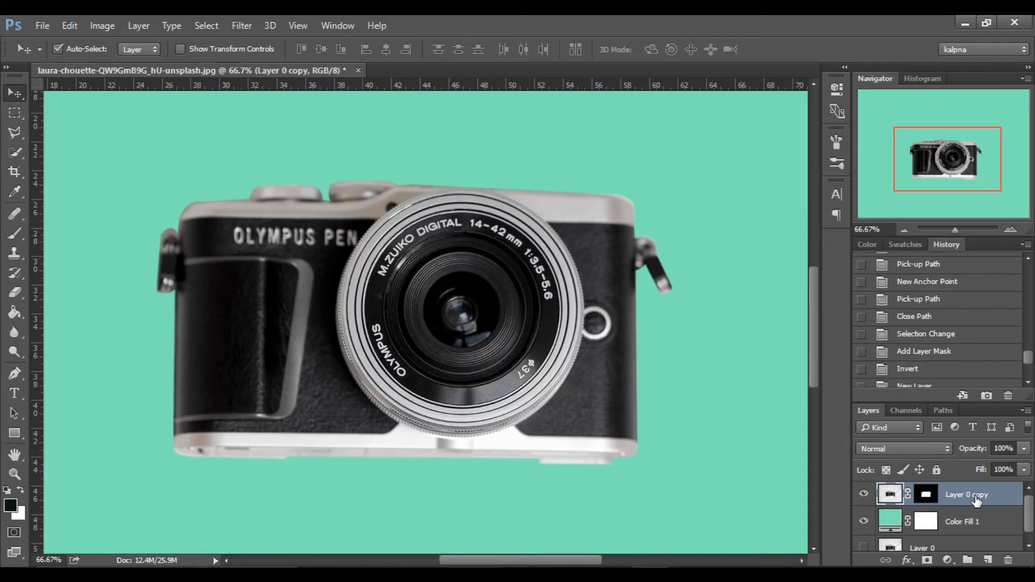
{"action": "right_click", "coordinate": [975, 496]}
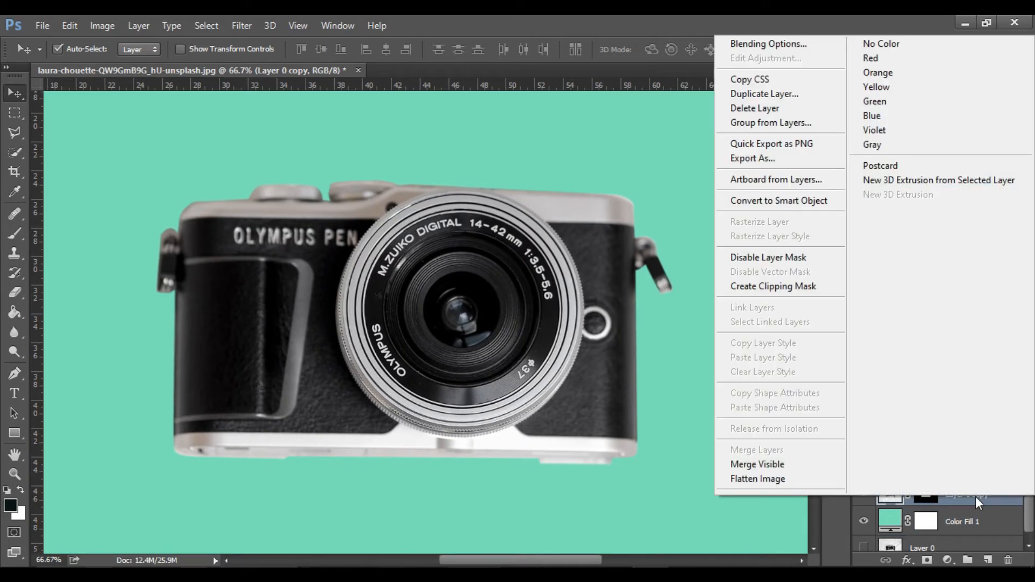
{"action": "left_click", "coordinate": [823, 467]}
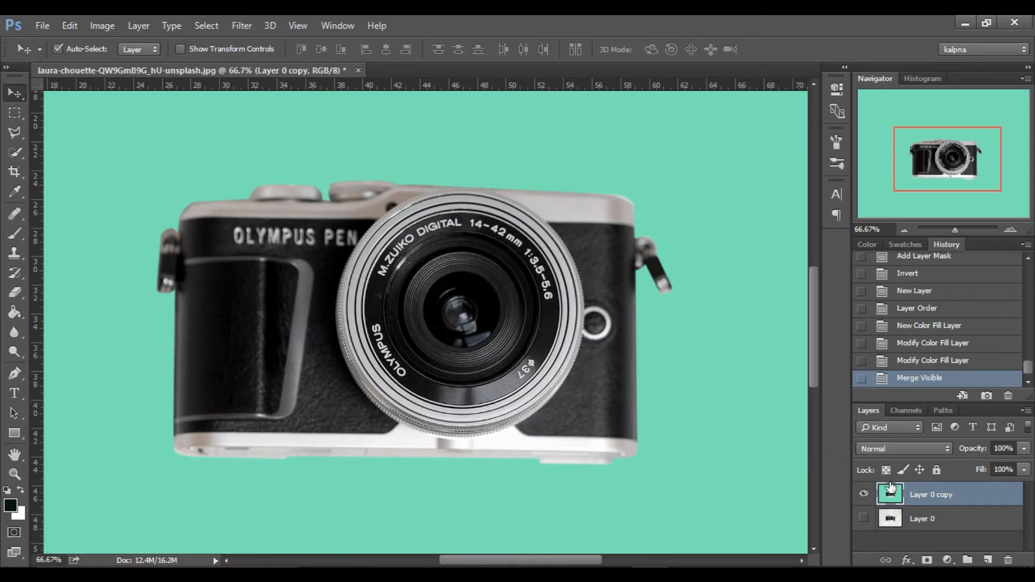
{"action": "left_click", "coordinate": [864, 494]}
{"action": "left_click", "coordinate": [864, 495]}
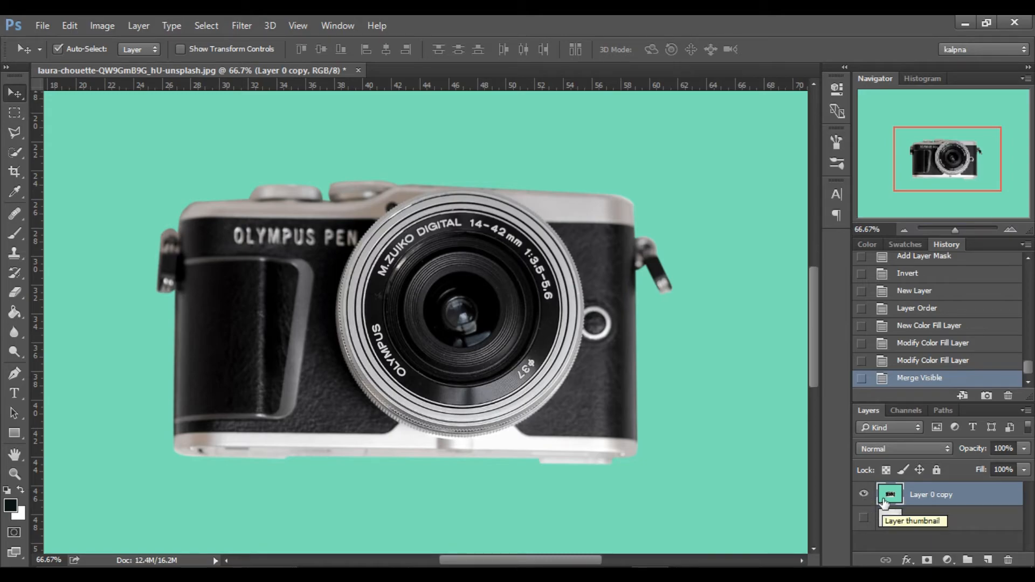
Undo the merge of the visible layers and delete the mint green fill layer.
{"action": "key", "text": "ctrl+z"}
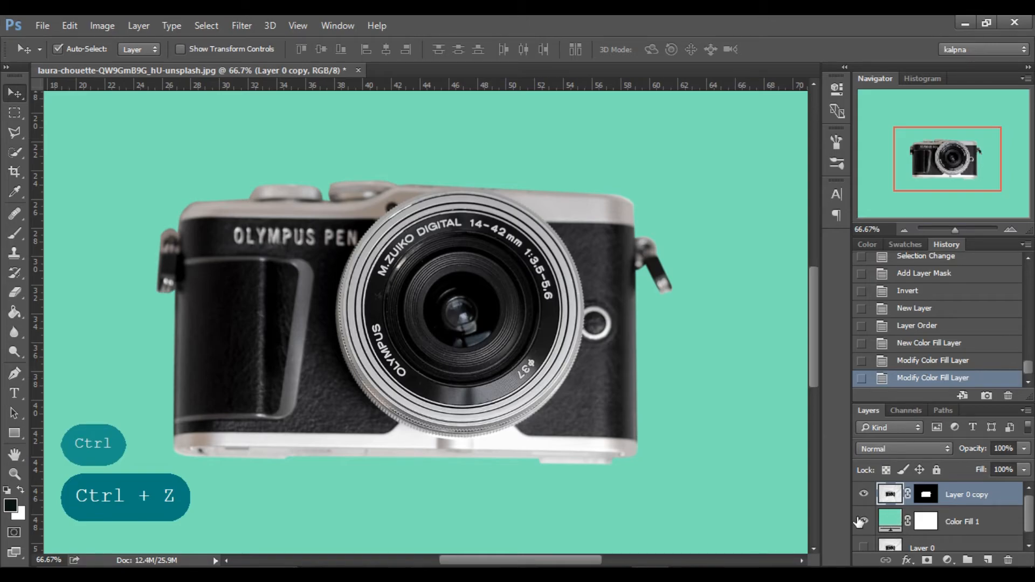
{"action": "left_click_drag", "start_coordinate": [974, 527], "coordinate": [1007, 560]}
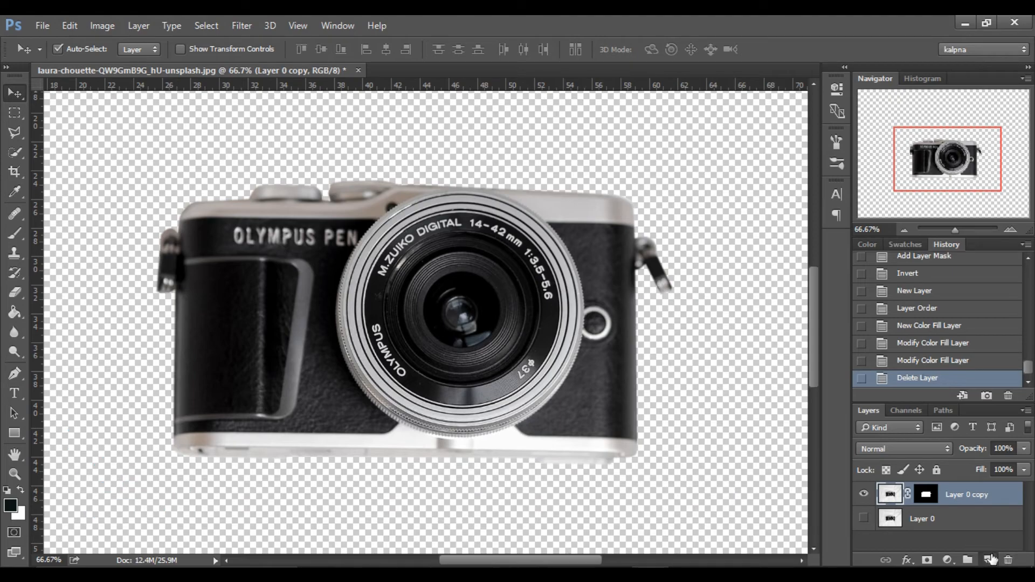
Add an empty layer beneath Layer 0 copy and merge the visible layers into one transparent camera layer.
{"action": "left_click", "coordinate": [991, 559]}
{"action": "left_click_drag", "start_coordinate": [961, 492], "coordinate": [969, 530]}
{"action": "right_click", "coordinate": [963, 501]}
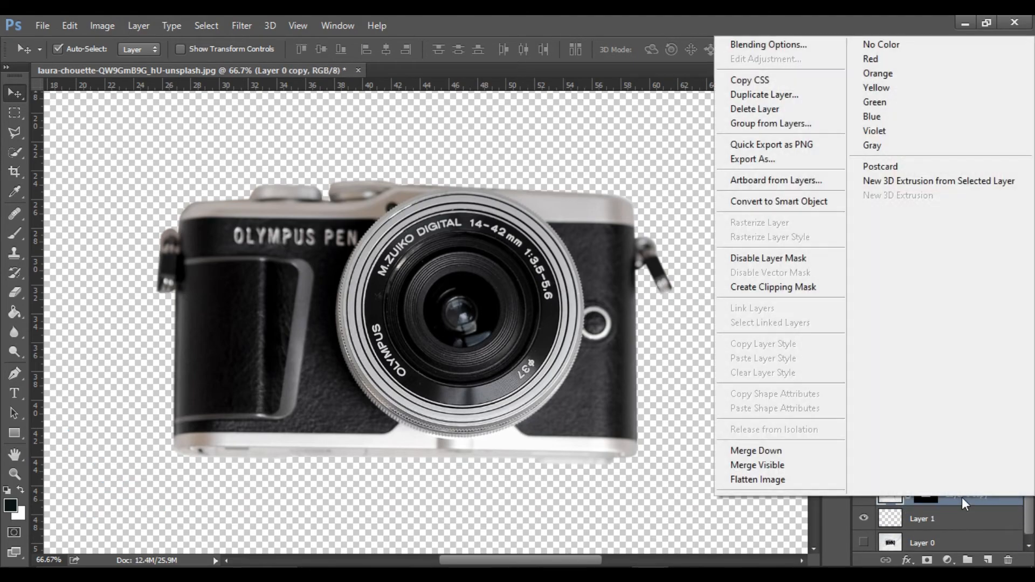
{"action": "left_click", "coordinate": [771, 467]}
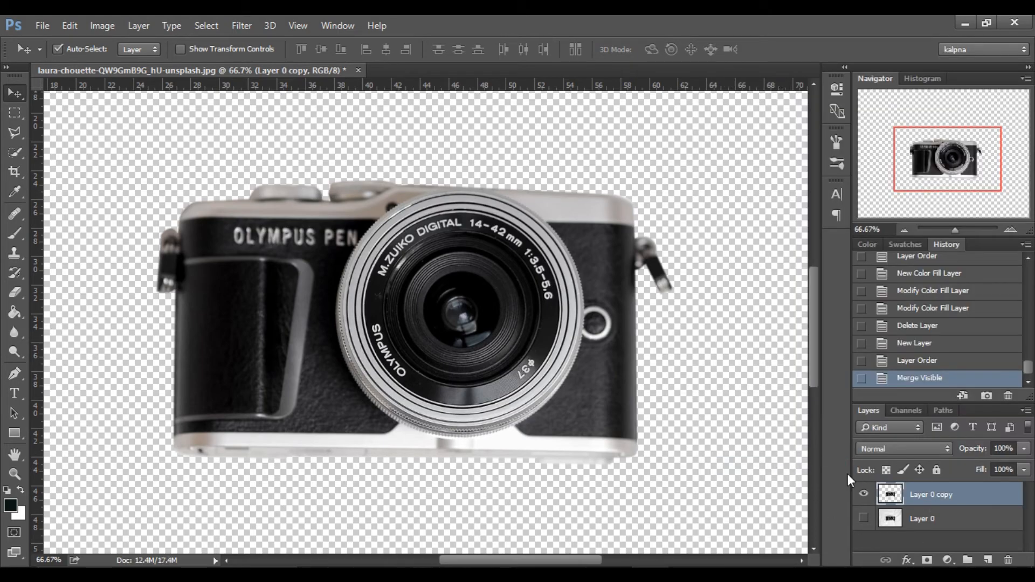
Move the cut-out camera into the upper half of the transparent canvas.
{"action": "left_click_drag", "start_coordinate": [598, 420], "coordinate": [638, 416]}
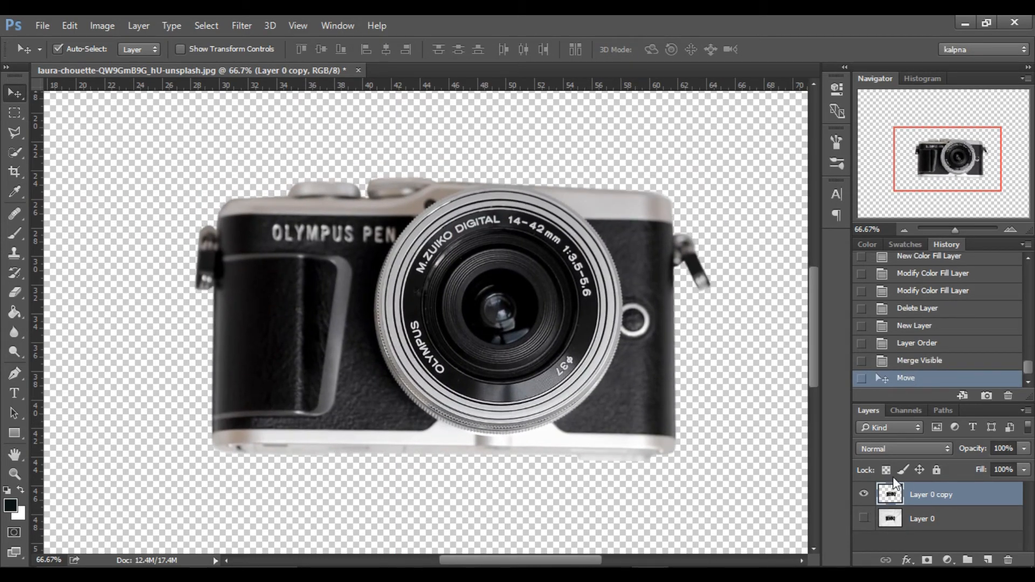
{"action": "left_click", "coordinate": [905, 229]}
{"action": "left_click", "coordinate": [905, 229]}
{"action": "left_click_drag", "start_coordinate": [483, 393], "coordinate": [448, 321]}
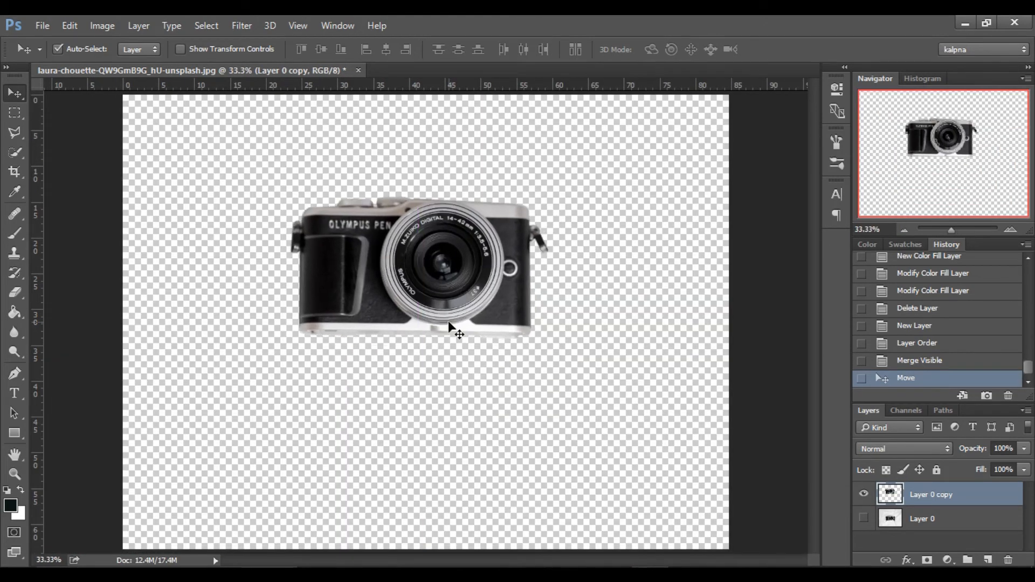
Enlarge the camera proportionally with Free Transform until it spans most of the canvas width, and position it near the center.
{"action": "key", "text": "ctrl+t"}
{"action": "left_click_drag", "start_coordinate": [544, 341], "coordinate": [675, 480]}
{"action": "left_click_drag", "start_coordinate": [286, 431], "coordinate": [174, 507]}
{"action": "left_click_drag", "start_coordinate": [321, 448], "coordinate": [333, 427]}
{"action": "left_click_drag", "start_coordinate": [712, 470], "coordinate": [641, 425]}
{"action": "left_click_drag", "start_coordinate": [491, 379], "coordinate": [513, 399]}
{"action": "key", "text": "Return"}
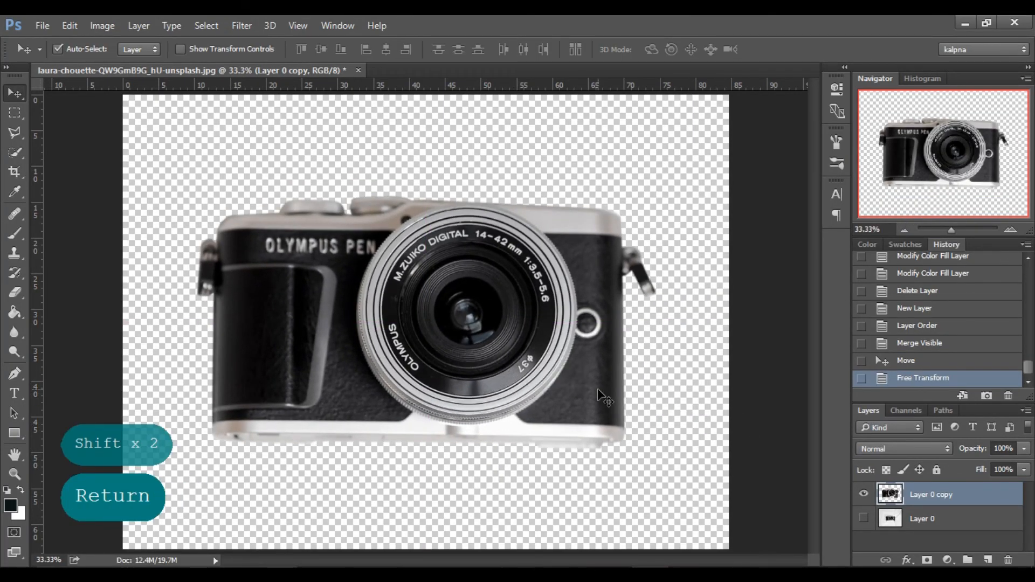
Save the cut-out as a PNG file under its existing name in Downloads > New folder.
{"action": "left_click", "coordinate": [43, 25]}
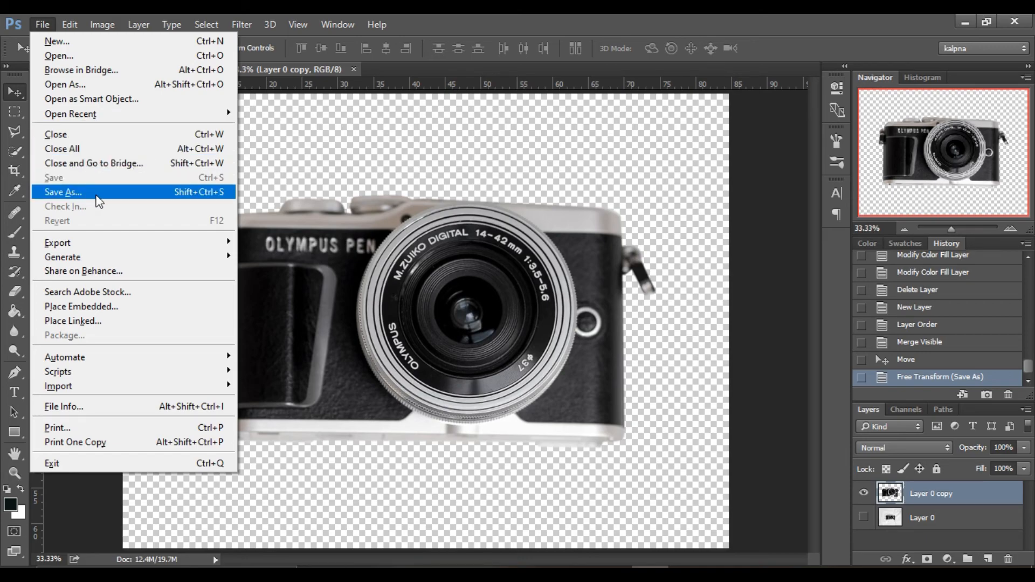
{"action": "left_click", "coordinate": [97, 195]}
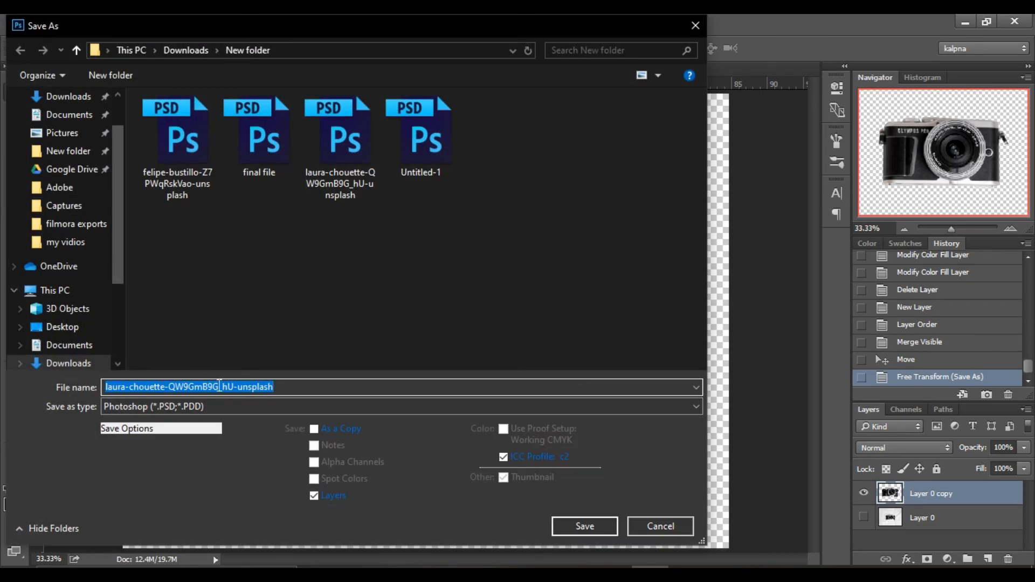
{"action": "left_click", "coordinate": [237, 413]}
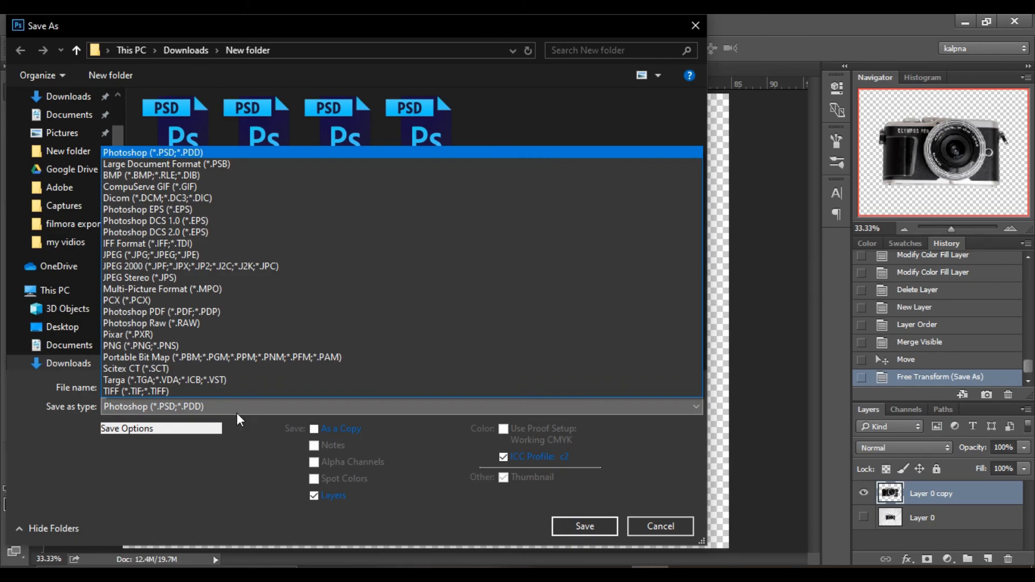
{"action": "left_click", "coordinate": [219, 348]}
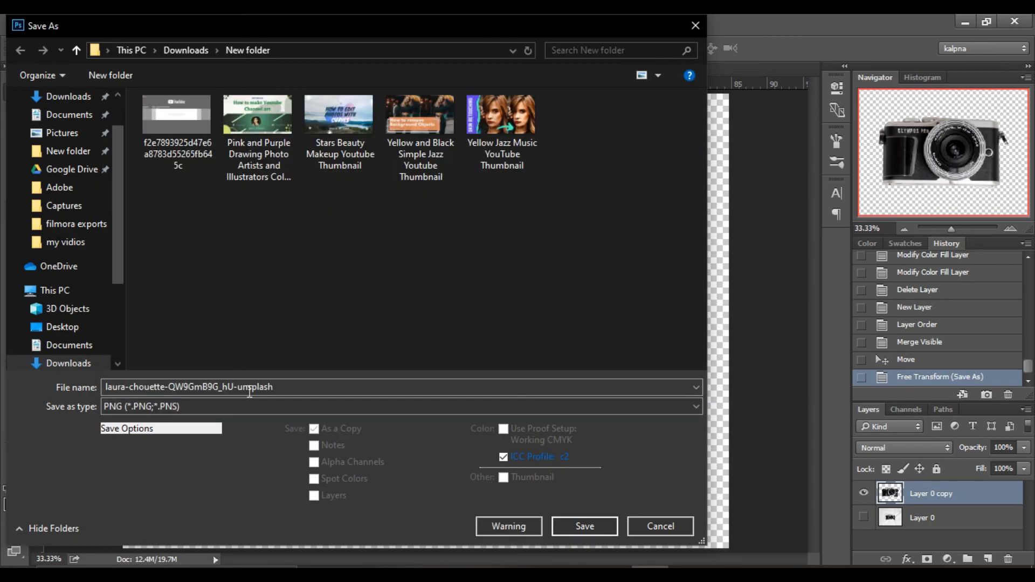
{"action": "left_click", "coordinate": [580, 527]}
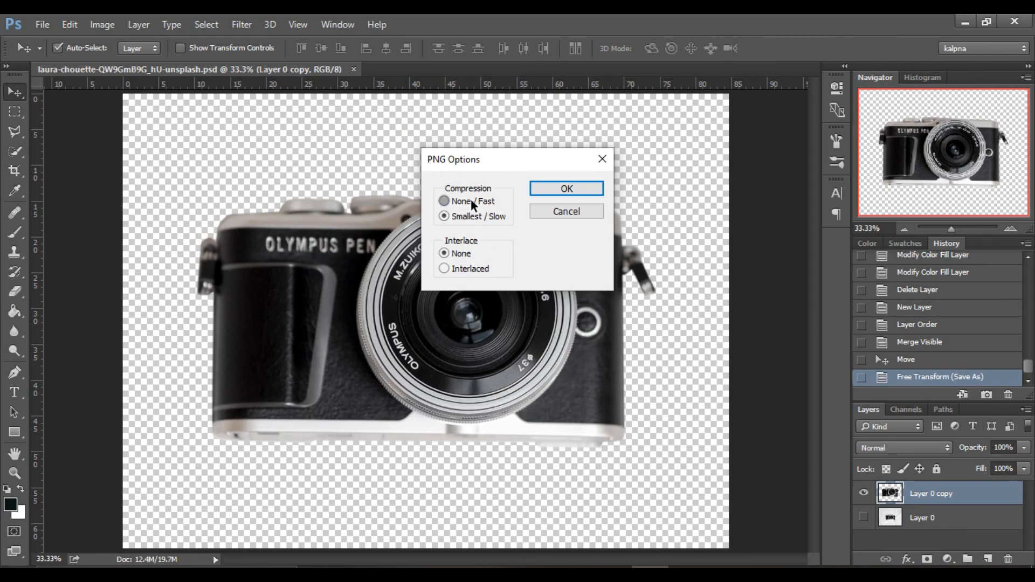
{"action": "key", "text": "Return"}
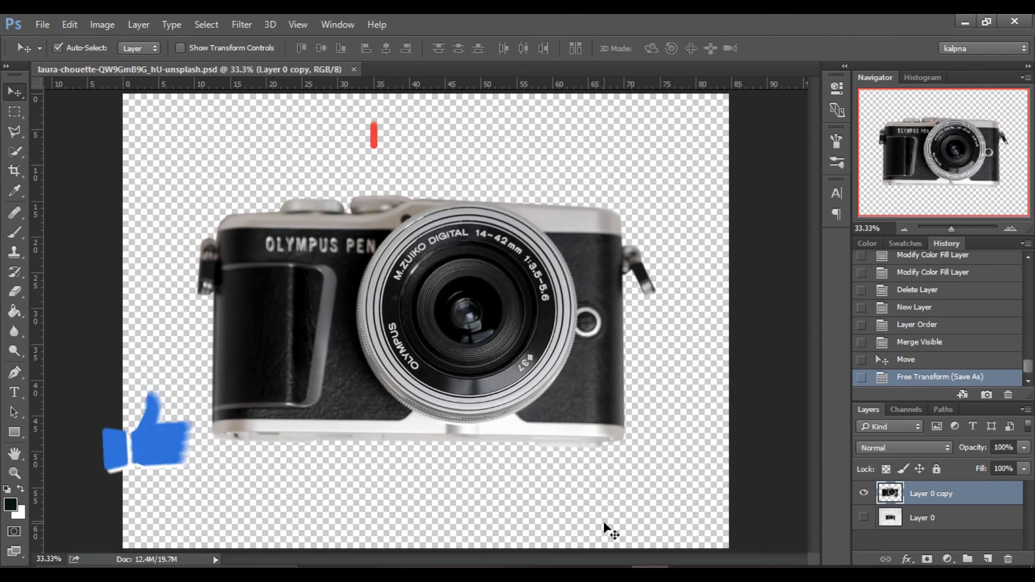